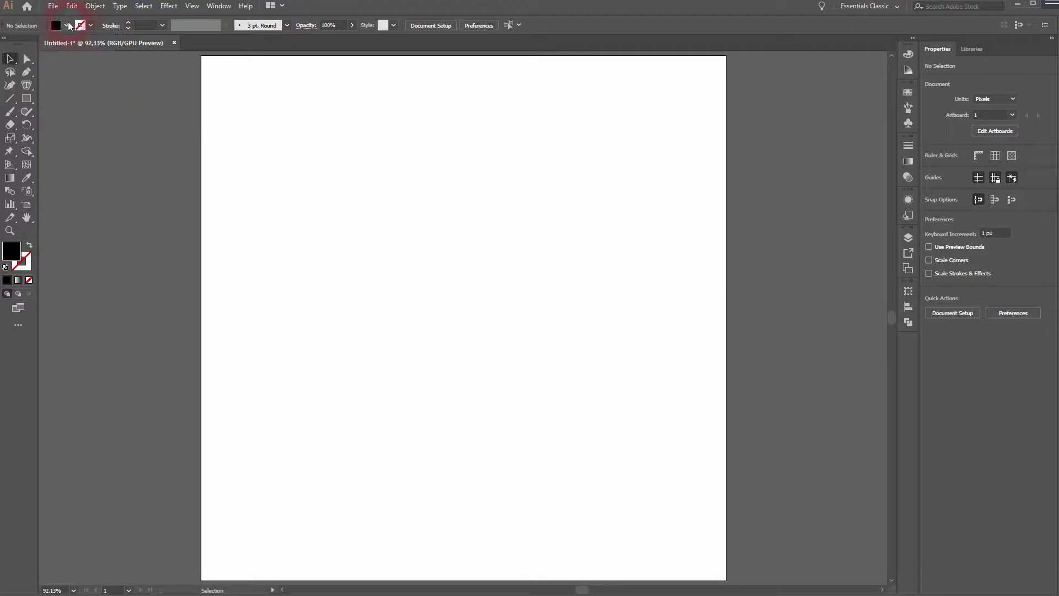
Draw a black square about 124 px wide and centre it horizontally and vertically on the artboard
click(26, 98)
drag(412, 253, 498, 330)
click(10, 60)
click(470, 28)
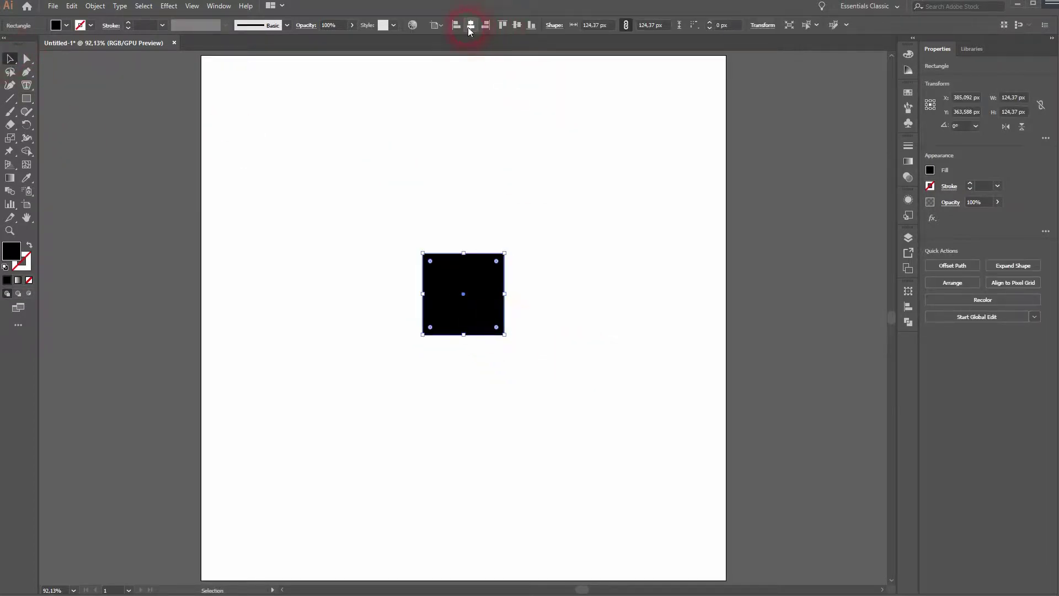
click(517, 26)
click(186, 10)
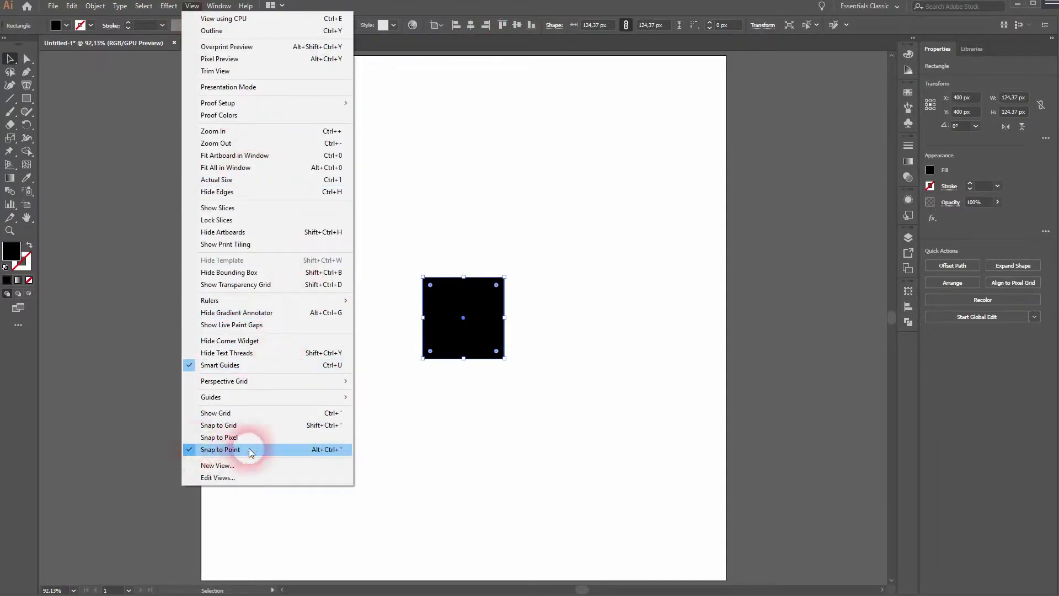
click(191, 437)
click(192, 6)
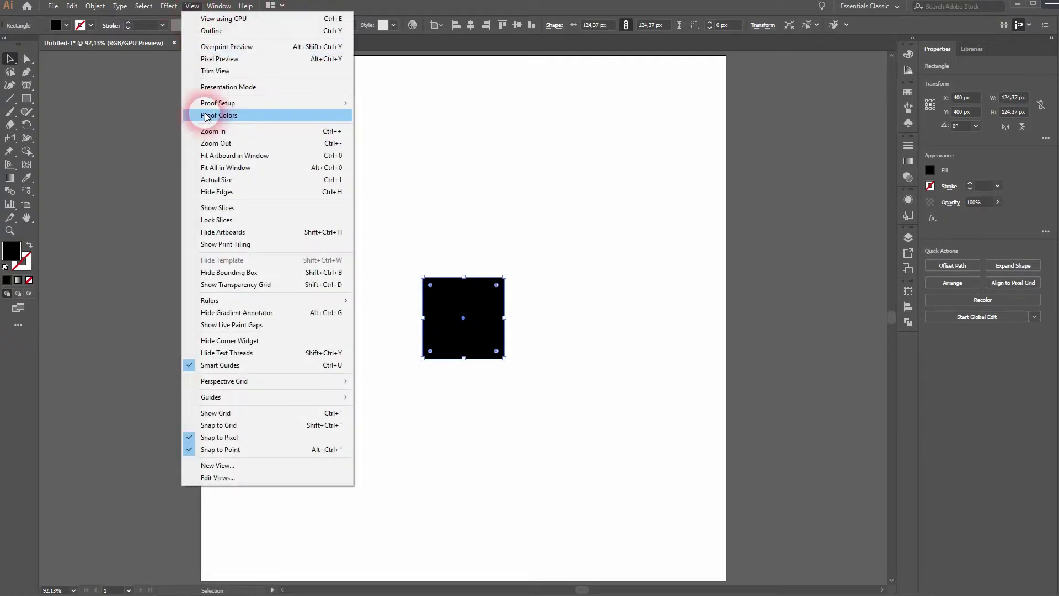
click(251, 437)
click(191, 6)
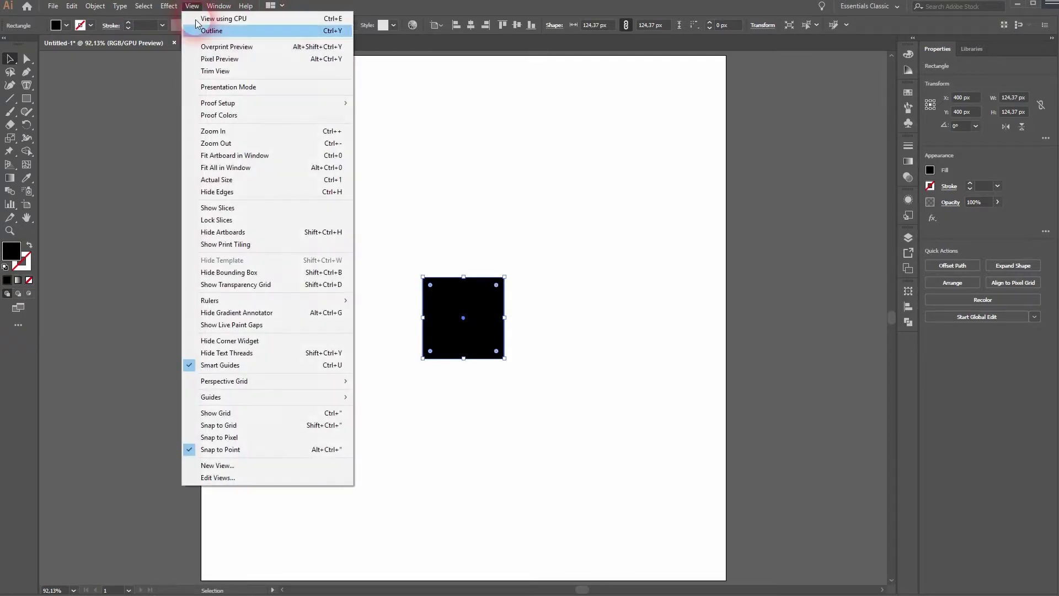
click(10, 59)
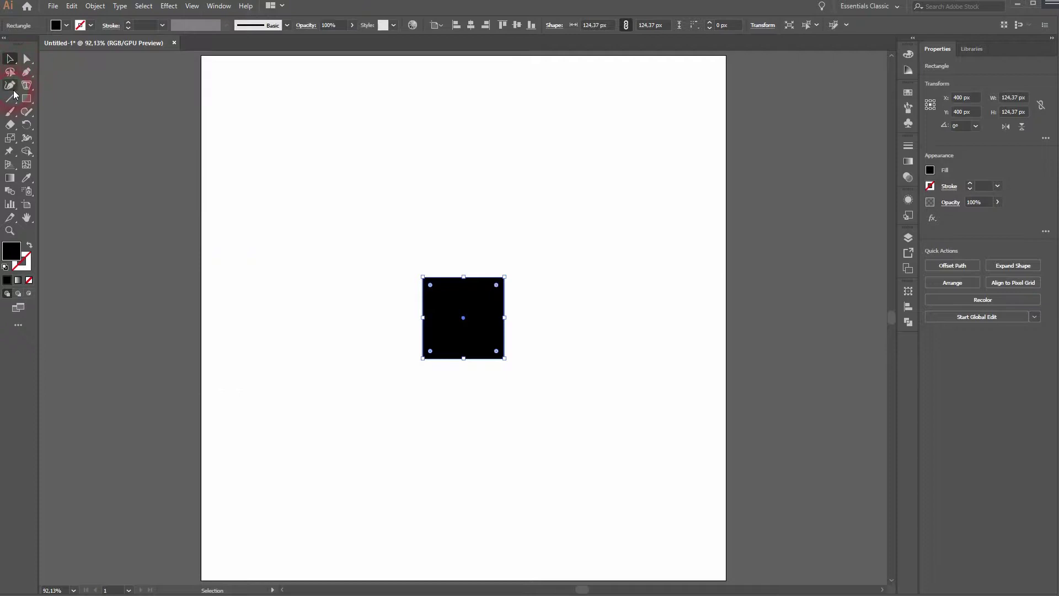
Draw a horizontal line segment about 501 px long along the square's top edge, centred on the square
click(11, 99)
click(63, 99)
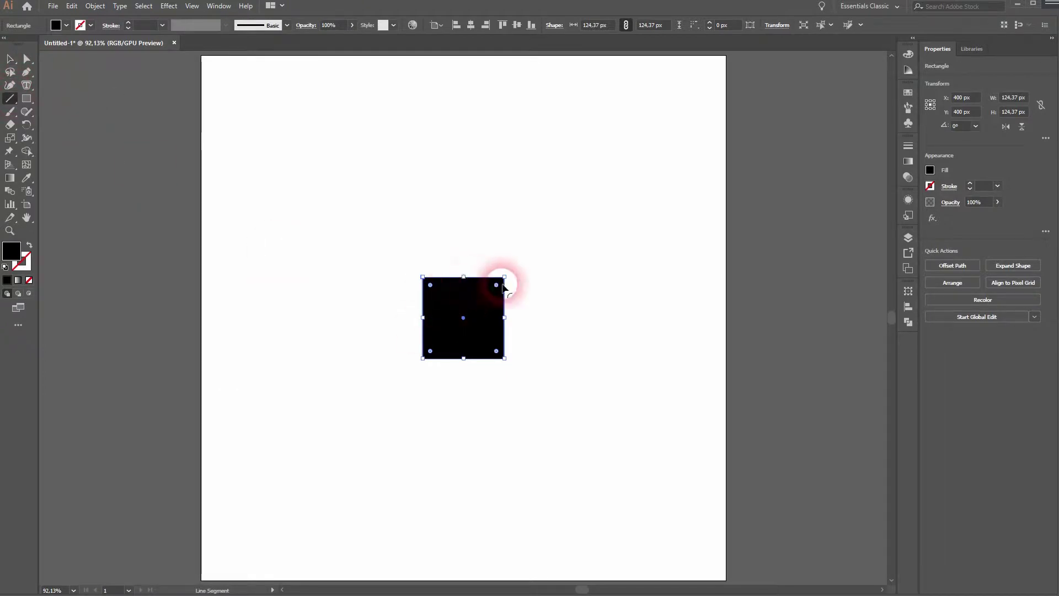
ctrl+click(343, 333)
drag(464, 318, 629, 274)
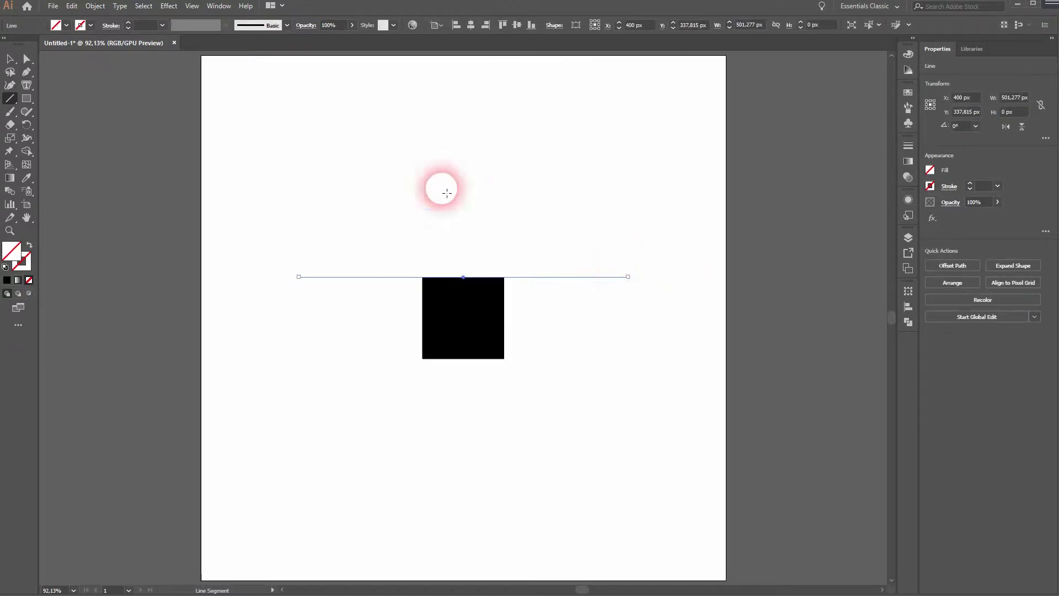
Give the horizontal line a black stroke of 1 pt
click(90, 25)
click(38, 45)
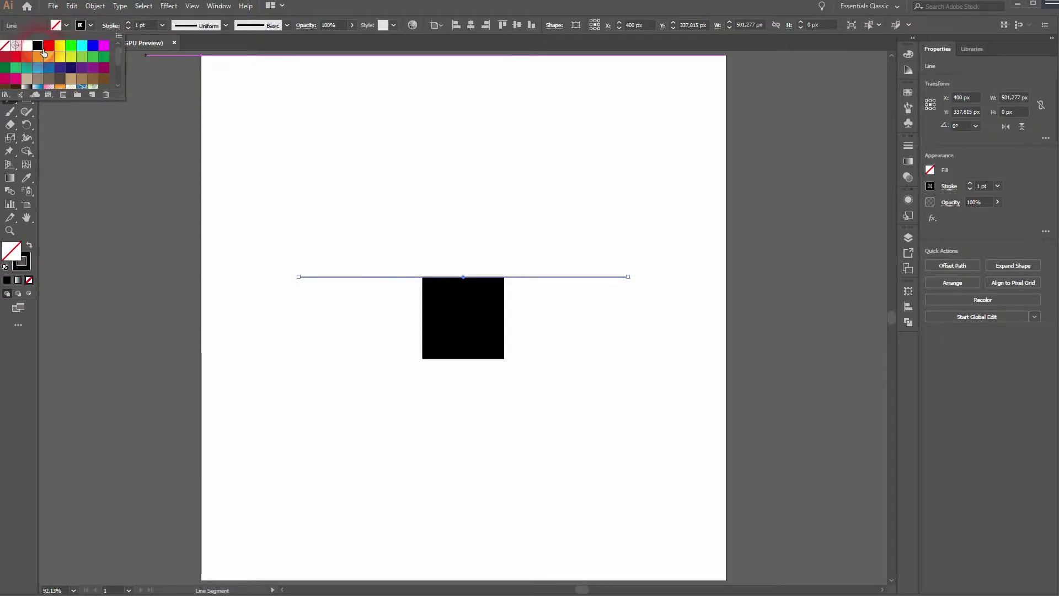
click(152, 29)
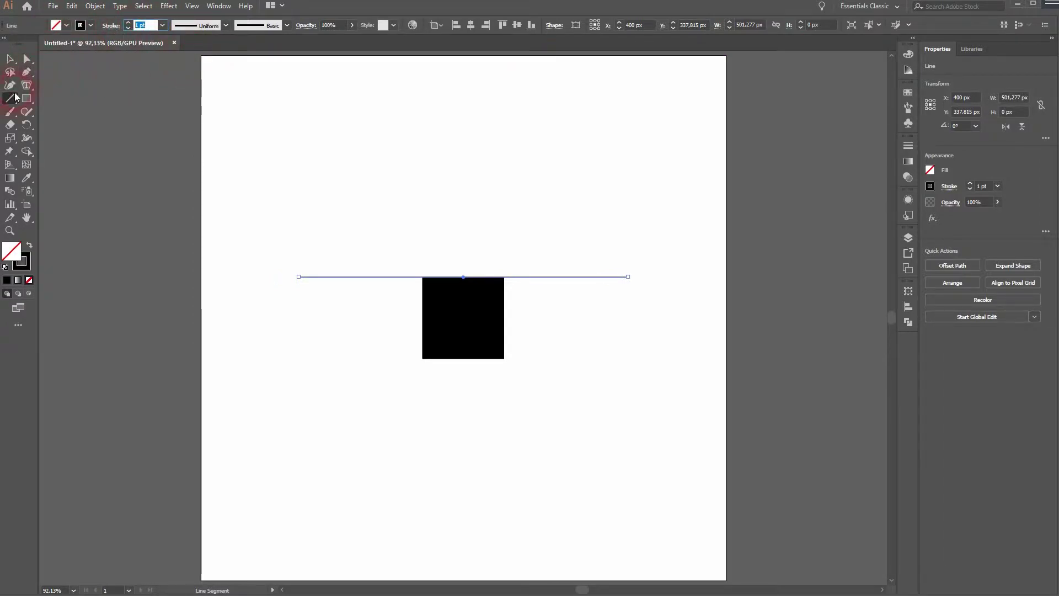
Copy the horizontal line upward twice with equal spacing, making three parallel lines about 30 px apart
click(11, 64)
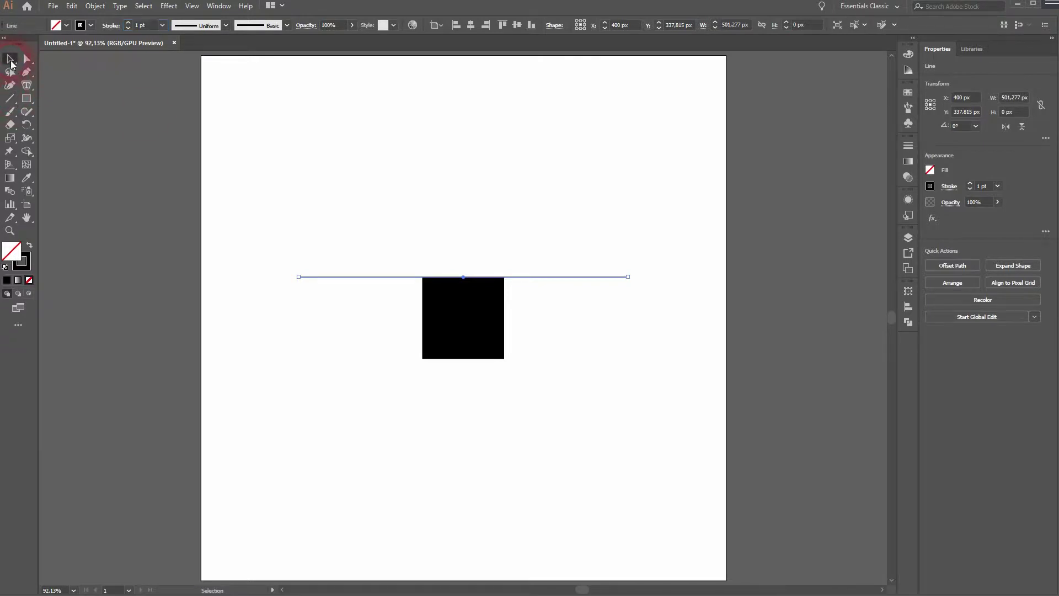
mouse_move(585, 276)
mouse_down()
mouse_move(582, 256)
mouse_move(591, 262)
mouse_up()
key(ctrl+d)
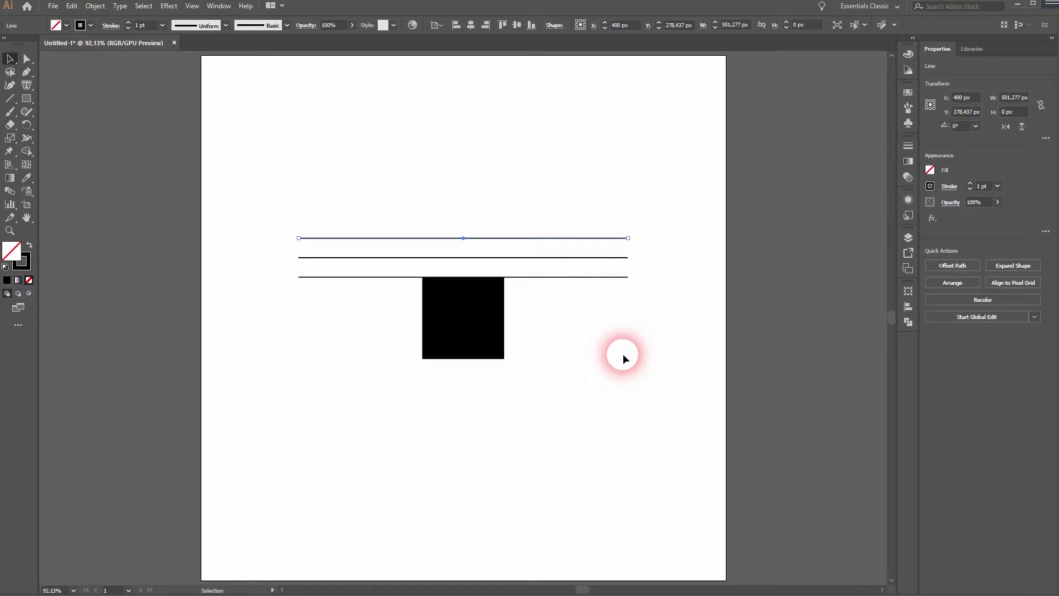
Copy the three horizontal lines below the square so the uppermost copy lies on its bottom edge
drag(629, 209, 628, 209)
drag(546, 280, 546, 404)
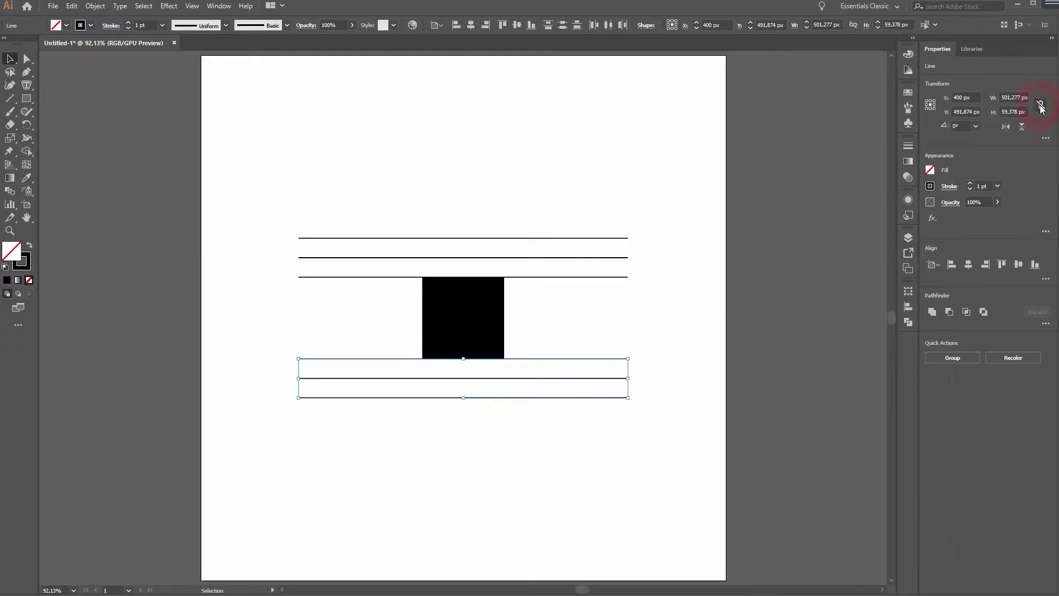
click(1016, 113)
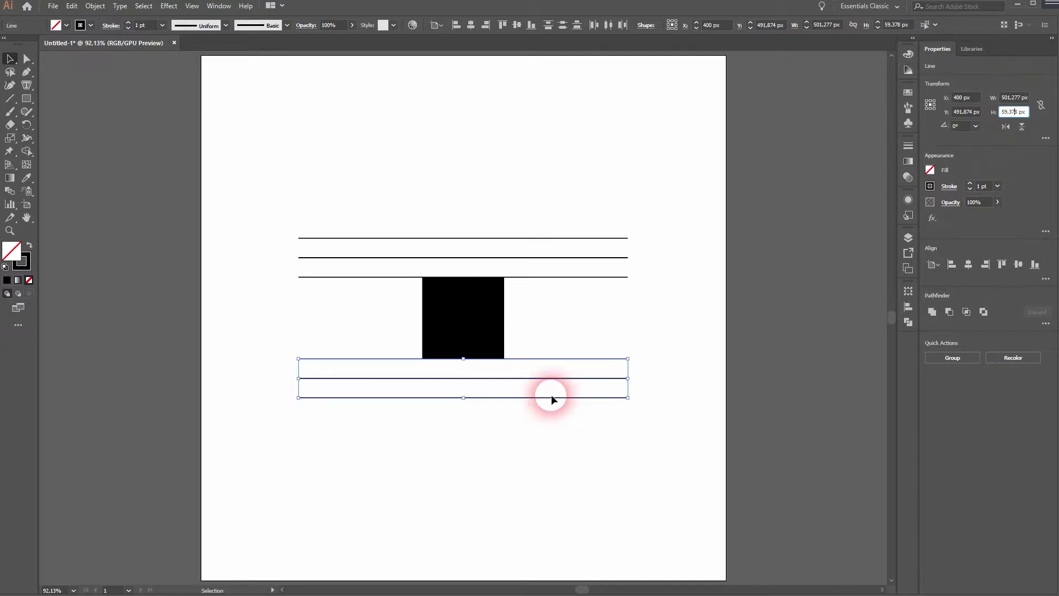
Duplicate the lower set of three lines, rotate the copy 90°, and place it against the square's right edge
drag(556, 402, 565, 494)
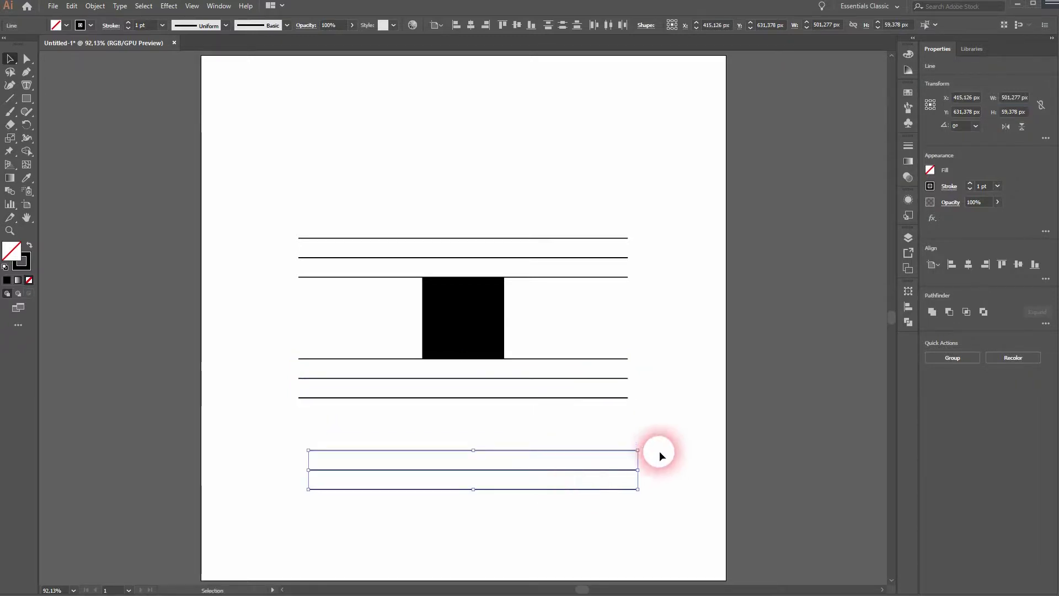
drag(648, 449, 473, 397)
drag(492, 449, 546, 295)
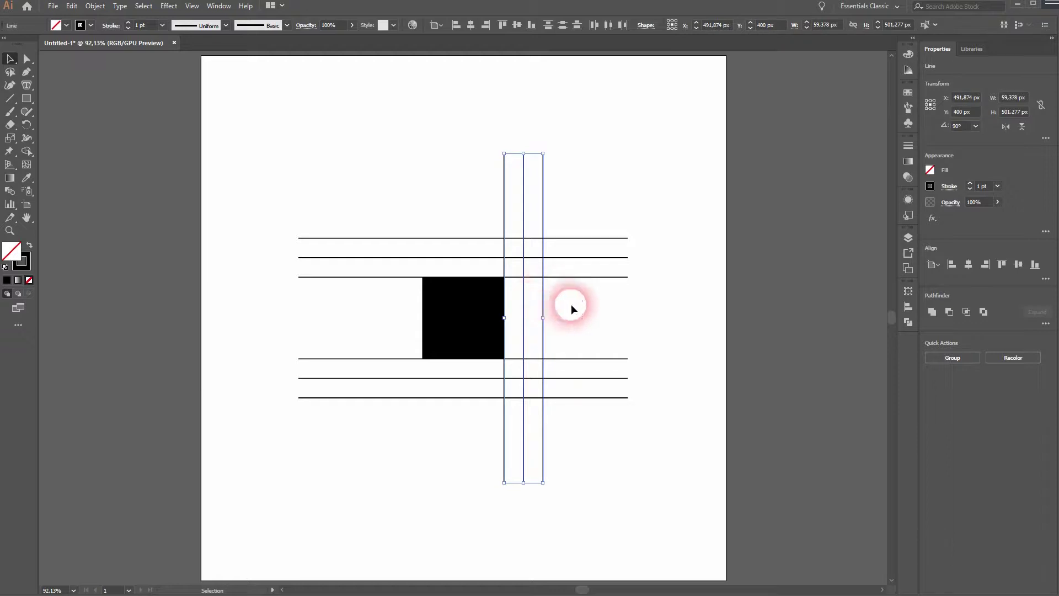
Copy the three vertical lines to the square's left edge and deselect them
click(962, 112)
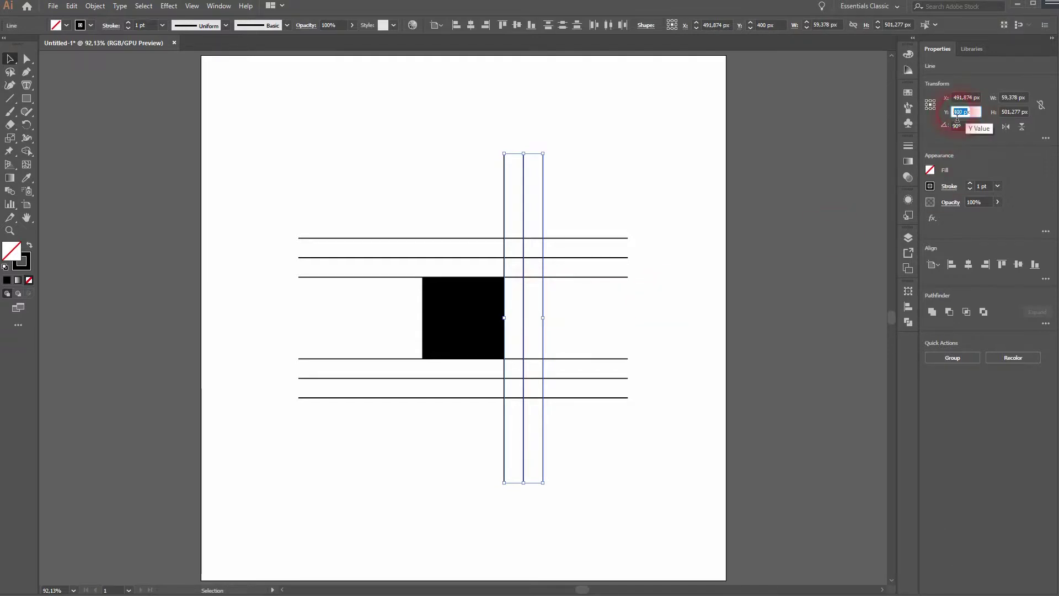
drag(545, 290, 422, 287)
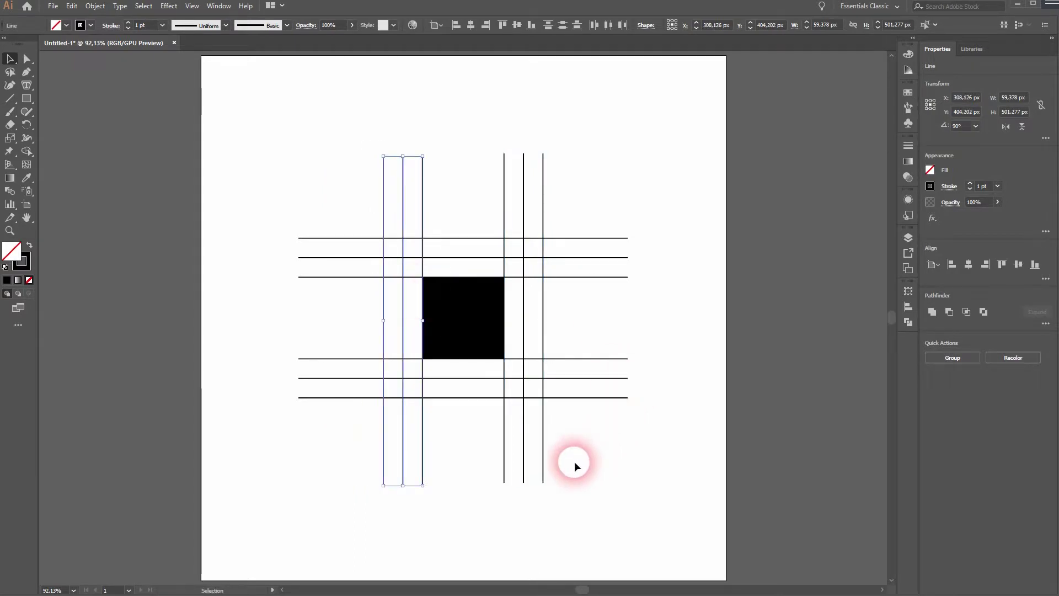
click(295, 522)
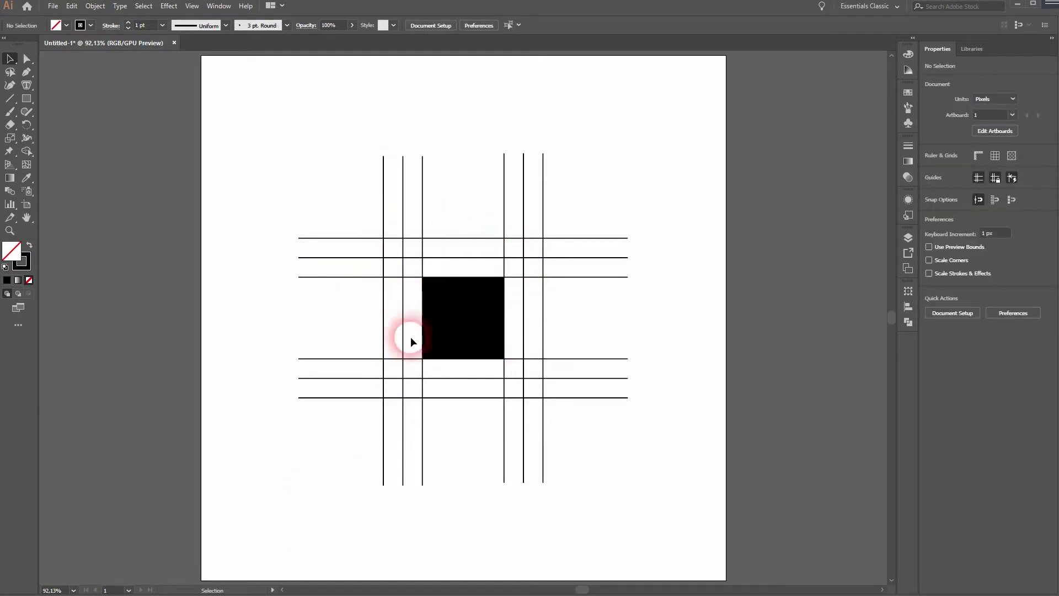
Delete the central black square and convert all the horizontal and vertical lines into guides
click(462, 327)
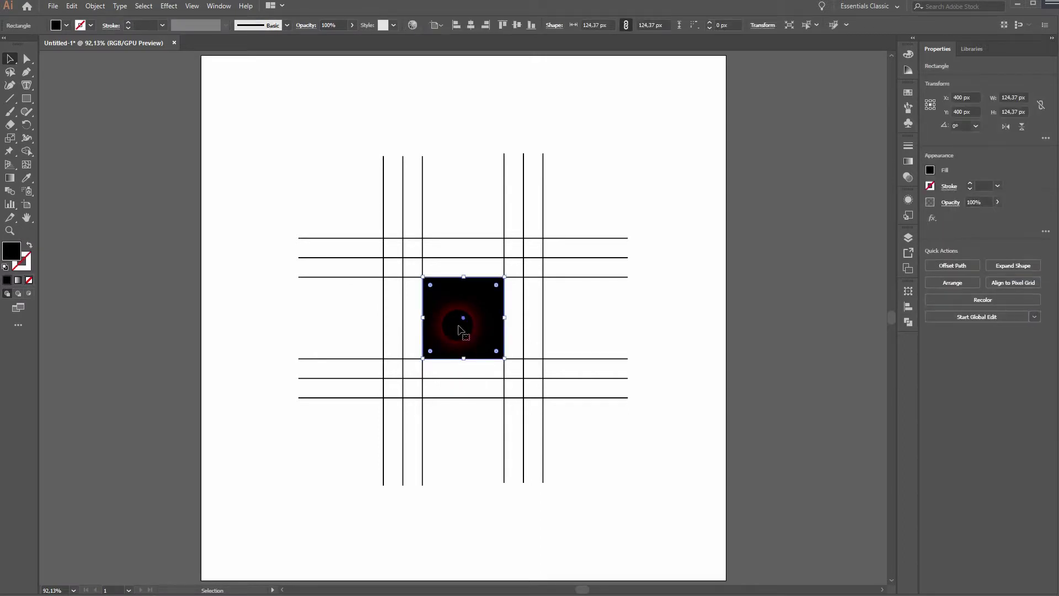
key(Delete)
drag(243, 508, 727, 111)
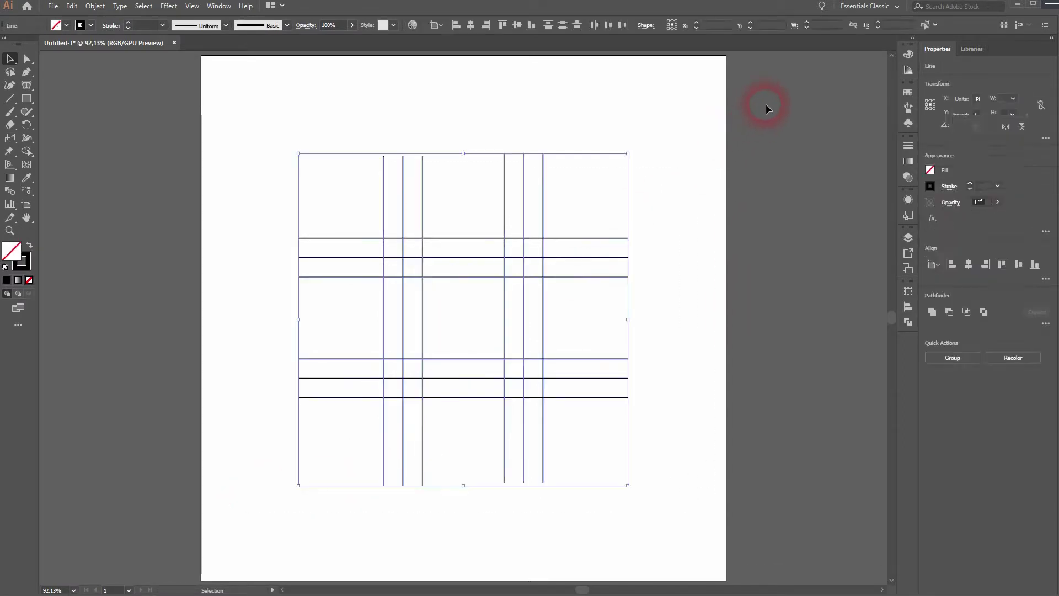
click(193, 7)
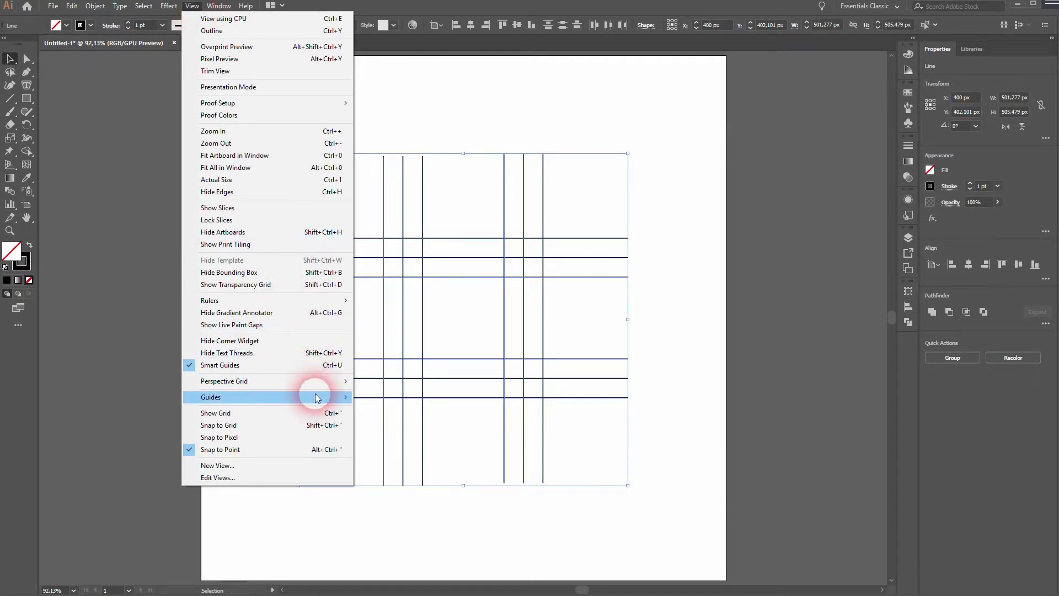
mouse_move(319, 398)
click(420, 423)
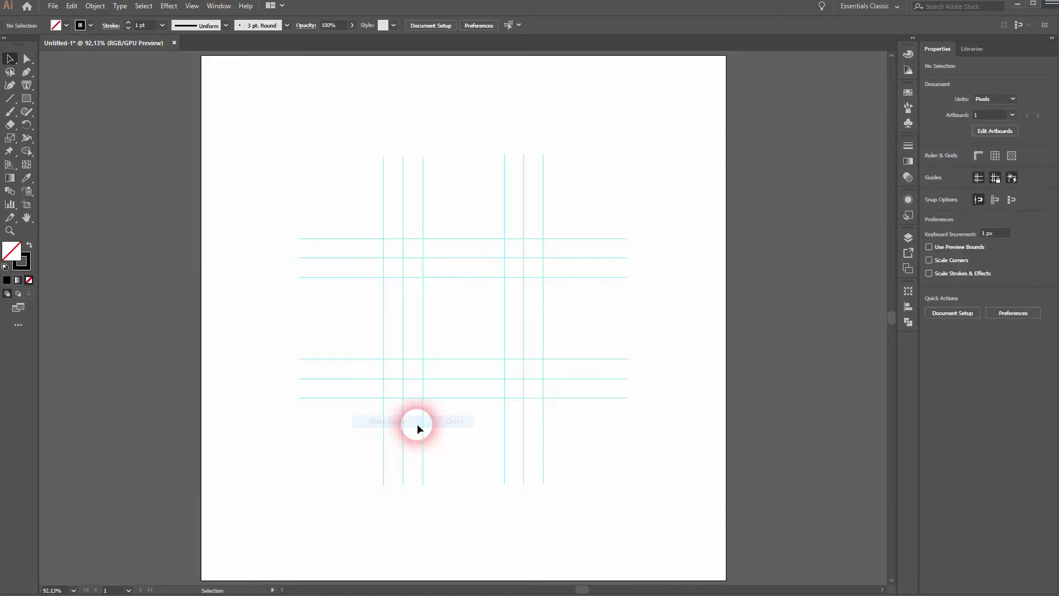
Draw a closed L-shaped outline about 184 by 213 px along the guides with the Pen tool, slanting the upper end of its vertical arm
scroll(485, 315, up, 3)
drag(407, 300, 456, 329)
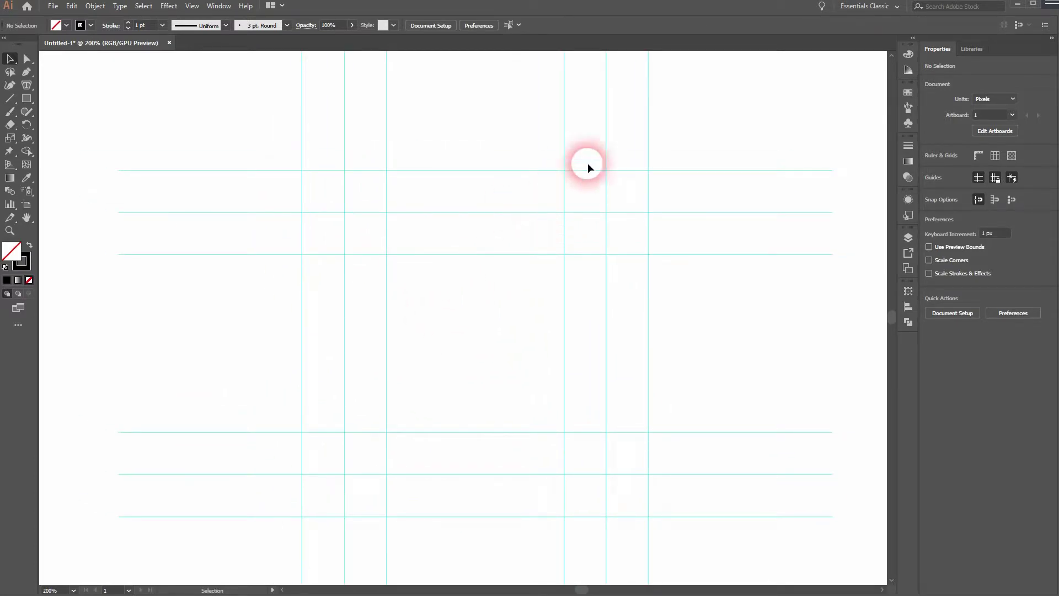
click(32, 75)
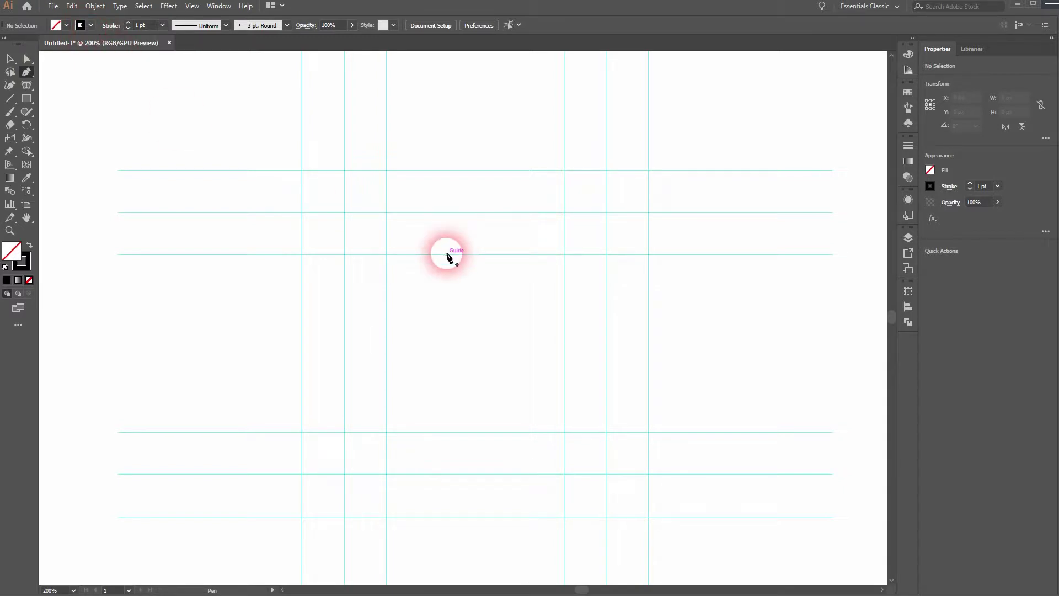
click(344, 170)
click(302, 213)
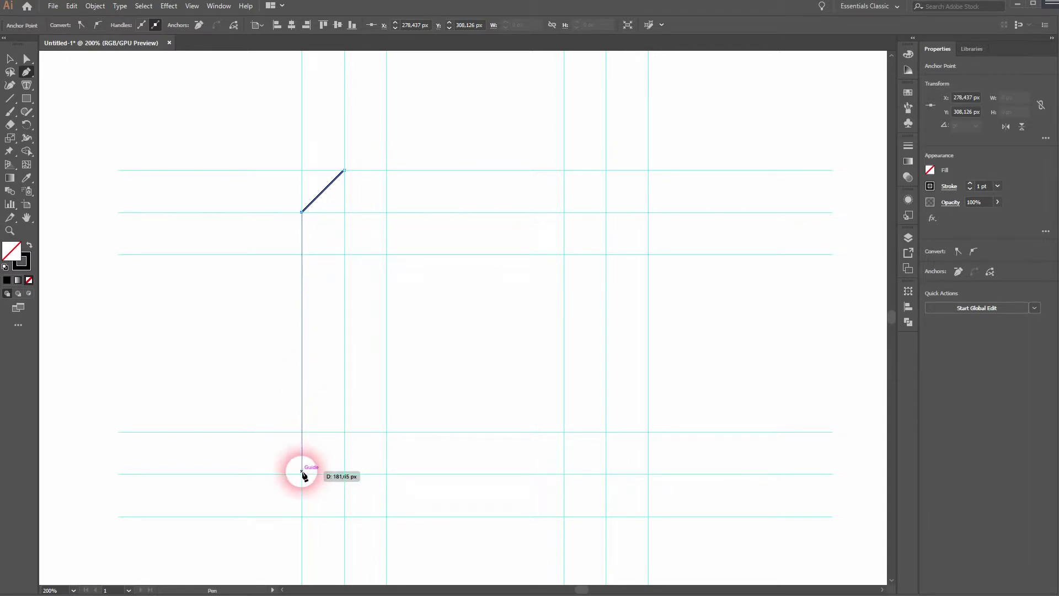
click(302, 473)
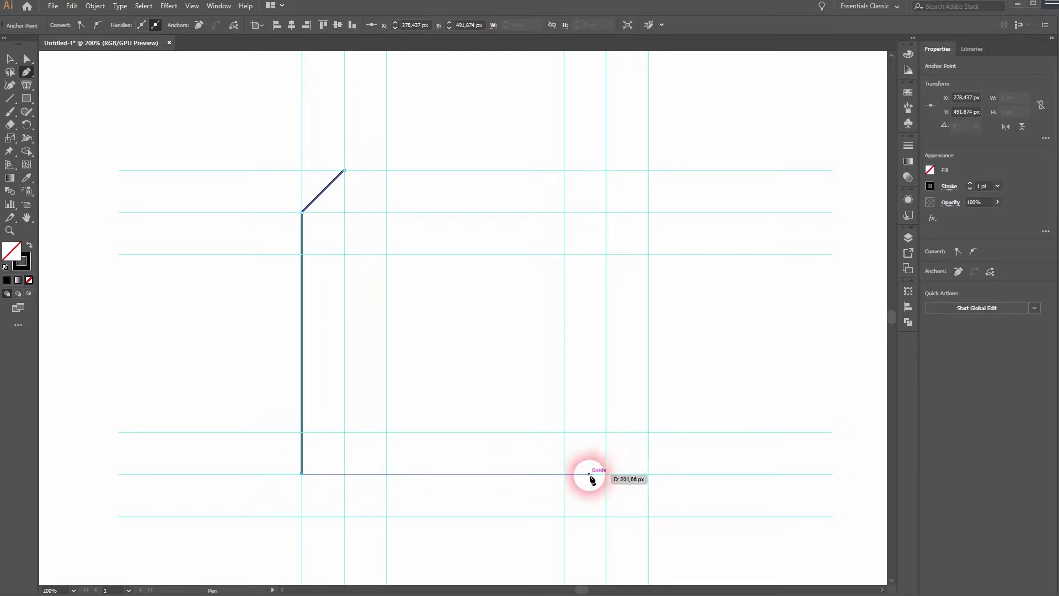
click(564, 474)
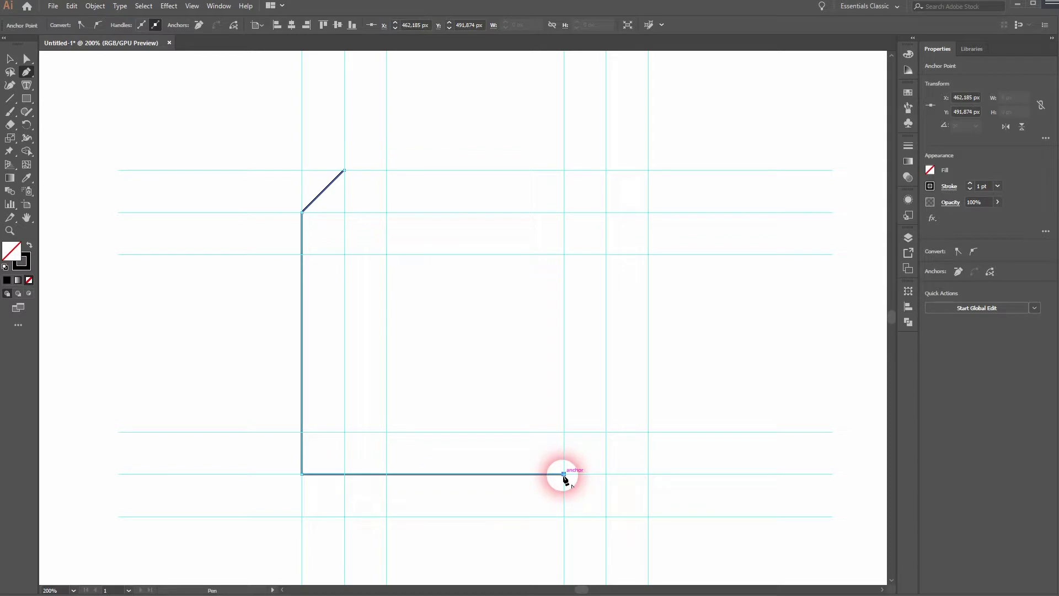
click(564, 432)
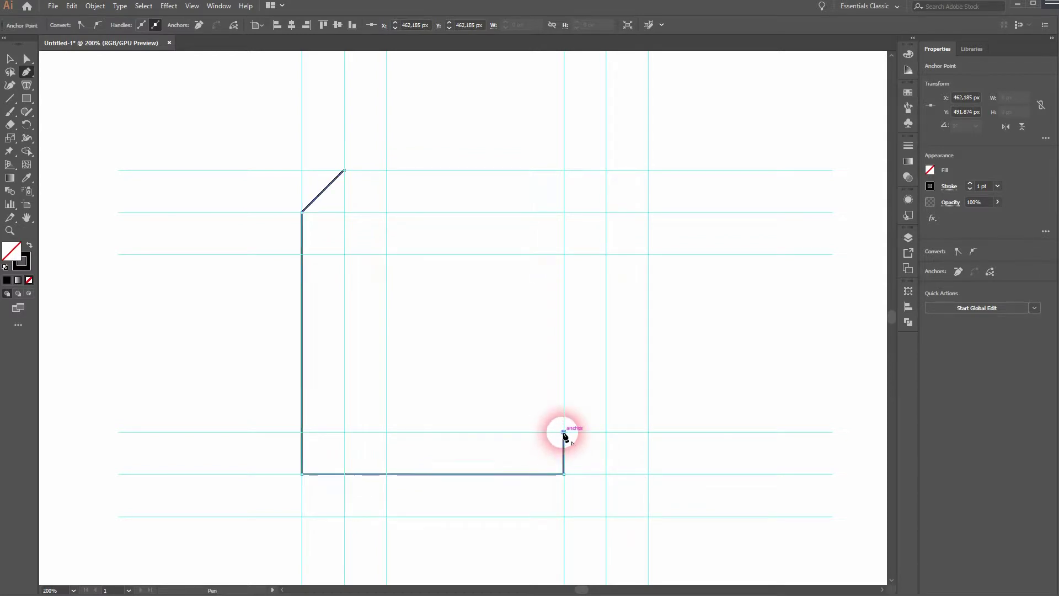
click(345, 432)
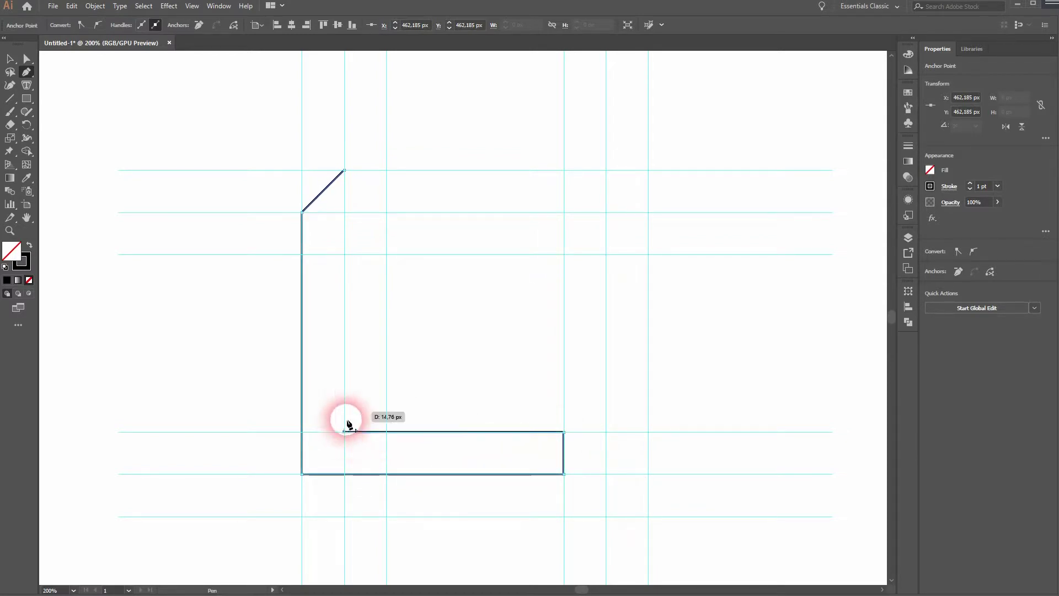
click(344, 171)
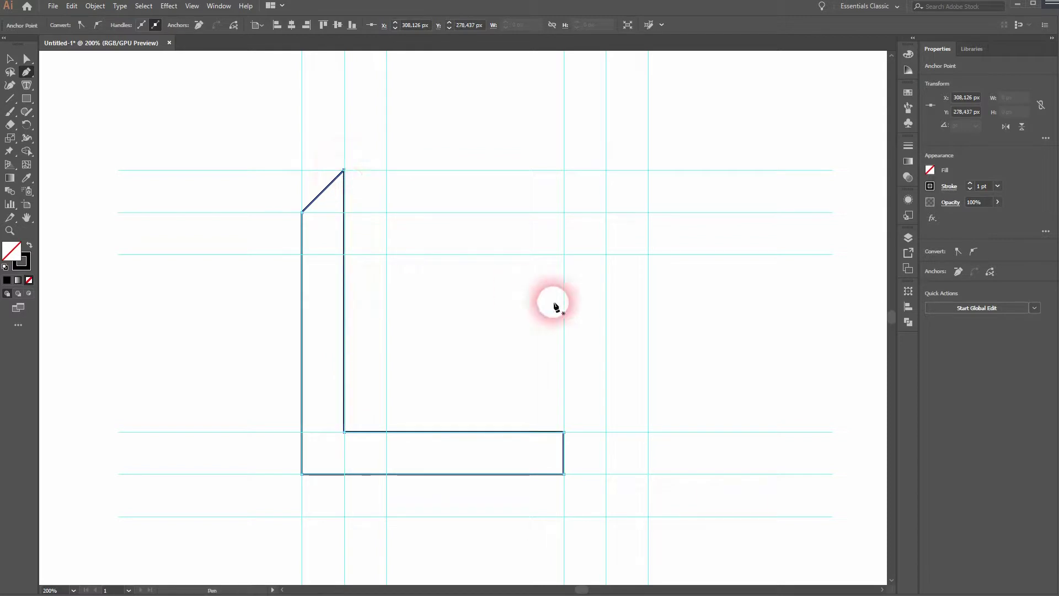
ctrl+click(161, 346)
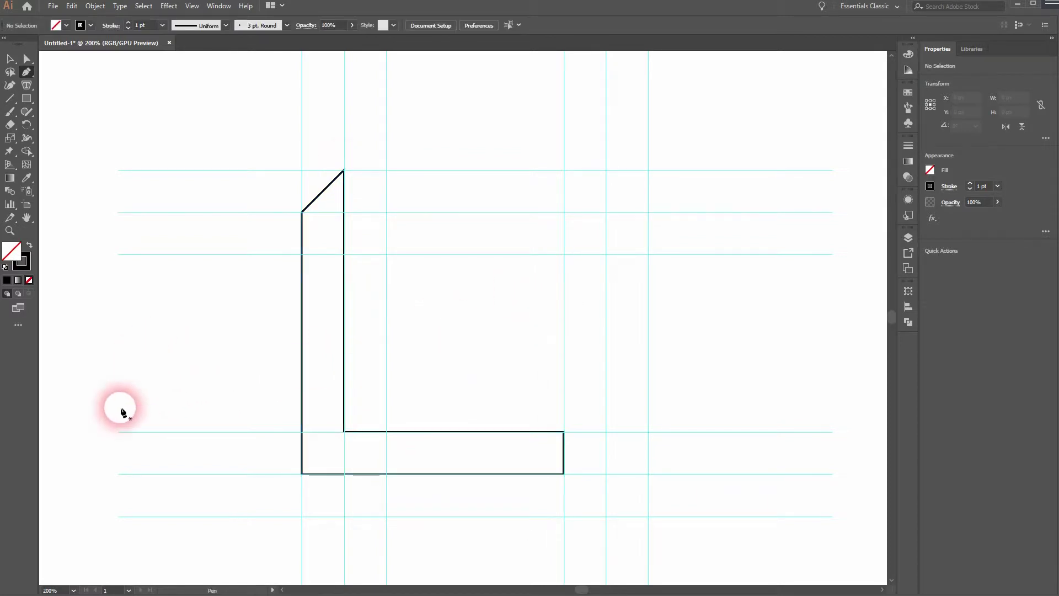
Inspect at high magnification whether the slanted upper tip's anchor point of the L-shaped outline sits exactly on the guide intersection
scroll(354, 162, up, 6)
drag(258, 187, 377, 228)
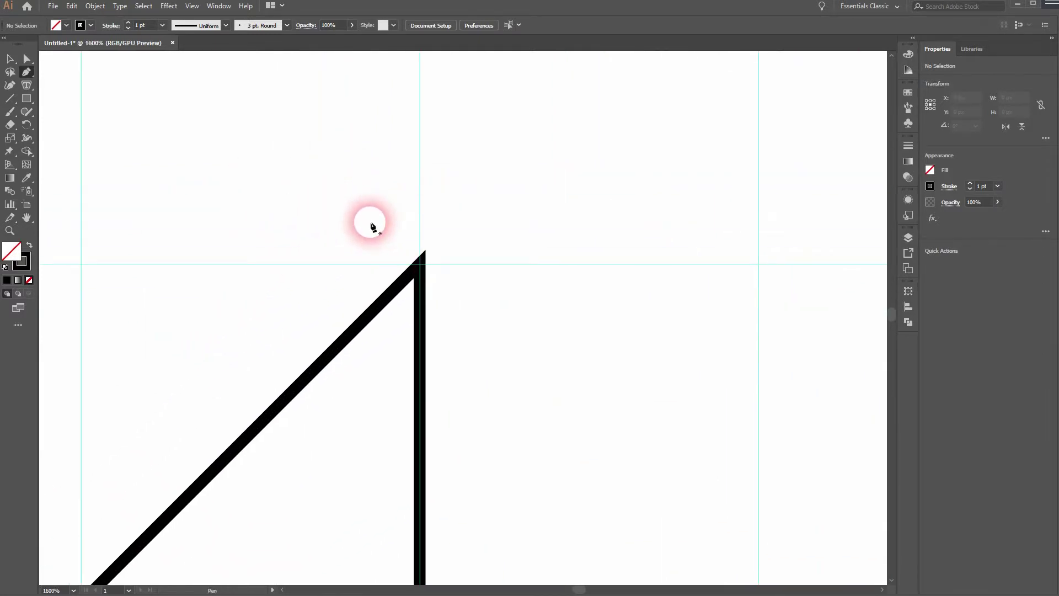
click(10, 58)
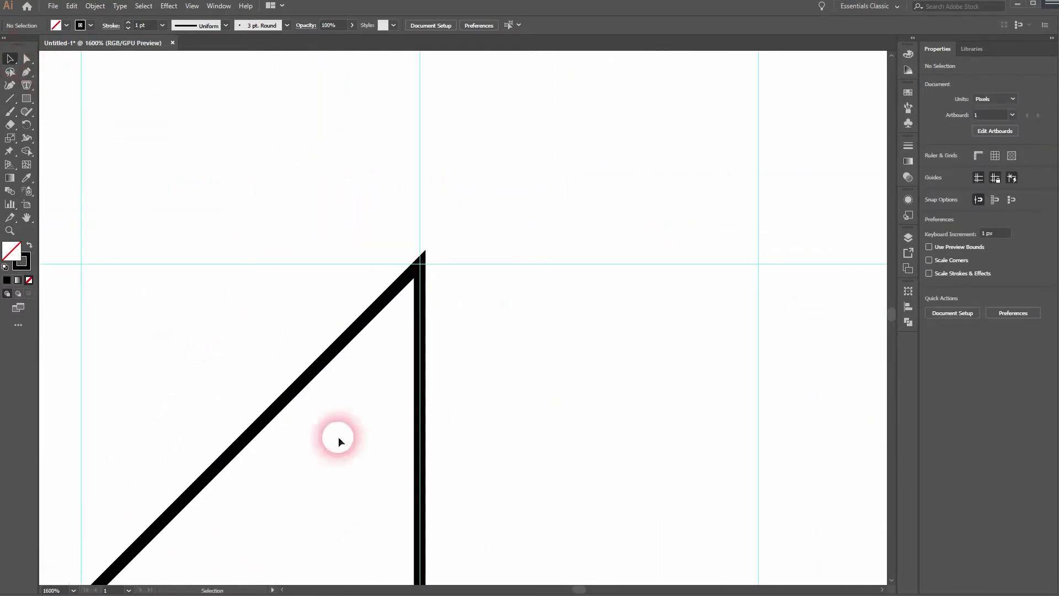
click(303, 385)
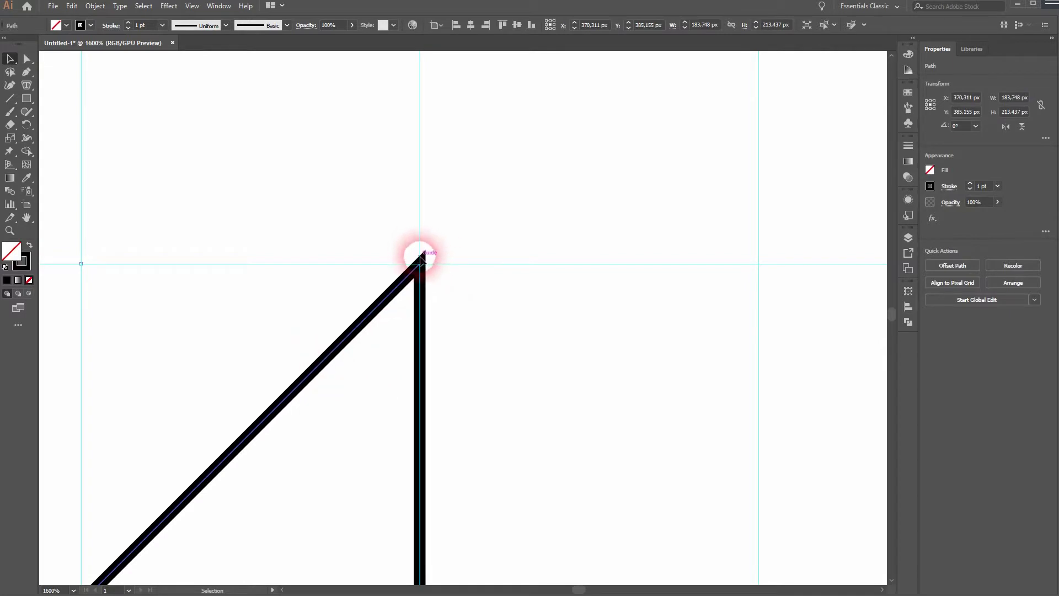
click(28, 60)
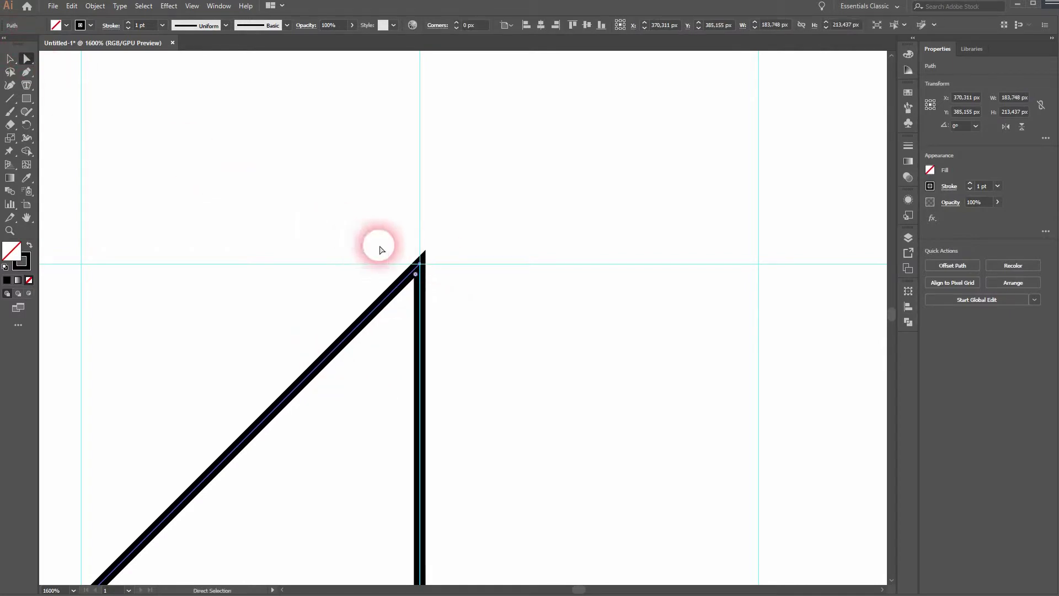
mouse_move(420, 265)
mouse_down()
mouse_move(354, 213)
mouse_move(403, 234)
mouse_move(423, 266)
mouse_up()
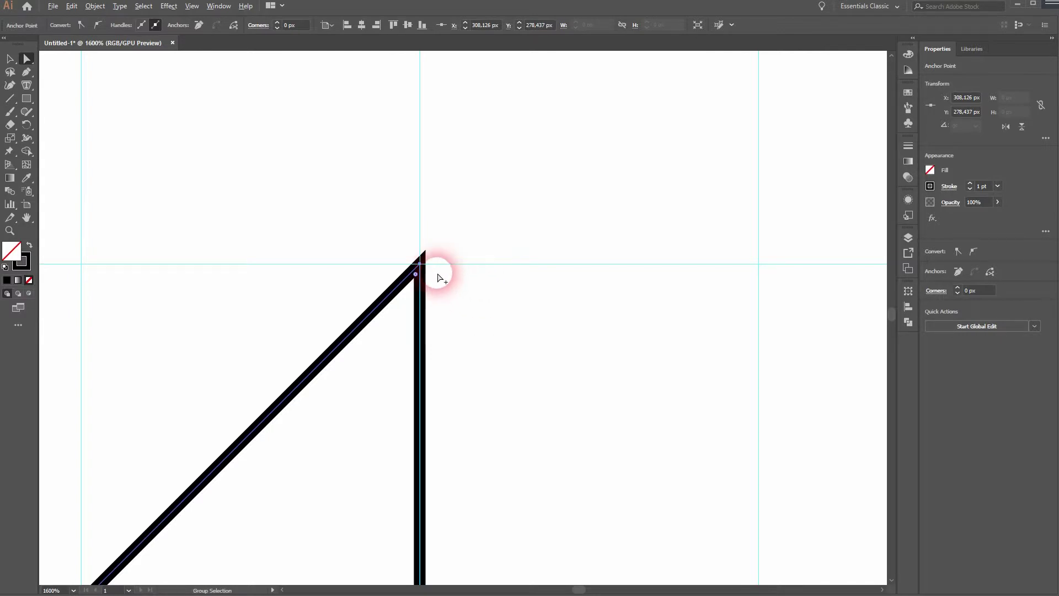
scroll(439, 279, up, 5)
scroll(436, 281, down, 5)
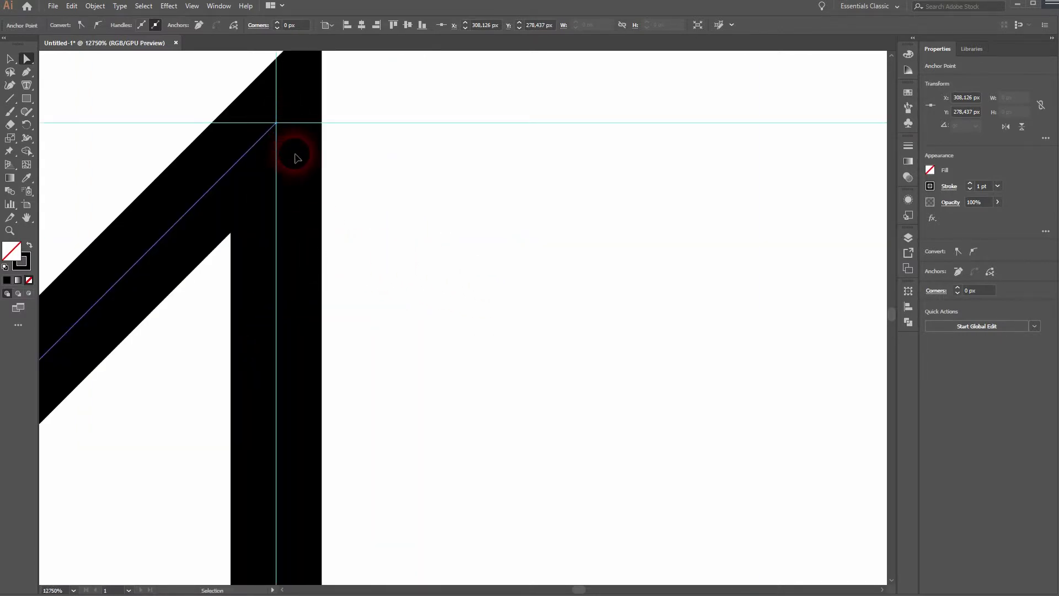
key(ctrl+0)
click(9, 58)
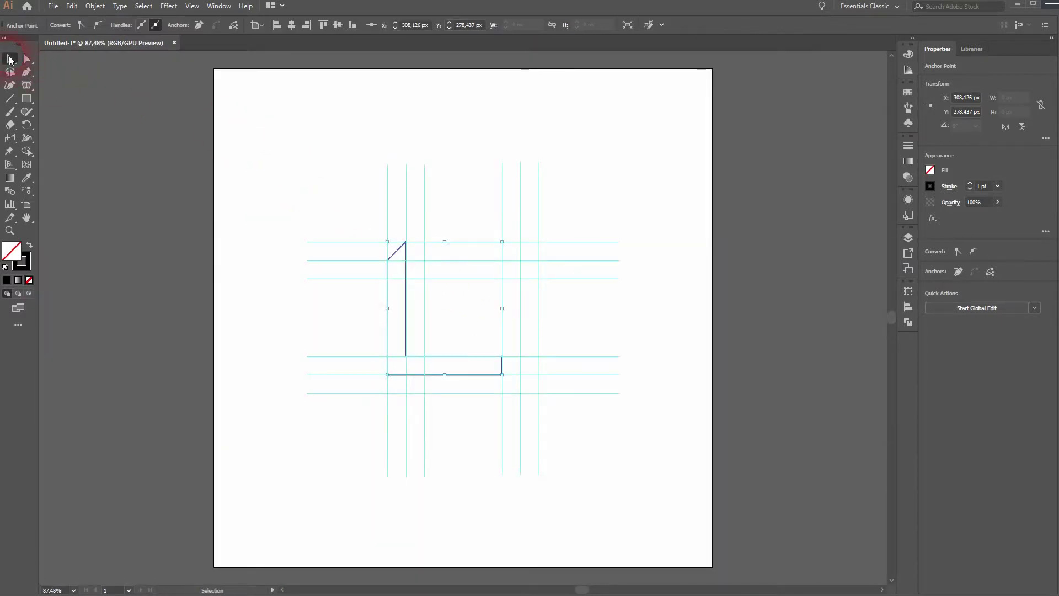
scroll(382, 316, up, 3)
click(210, 322)
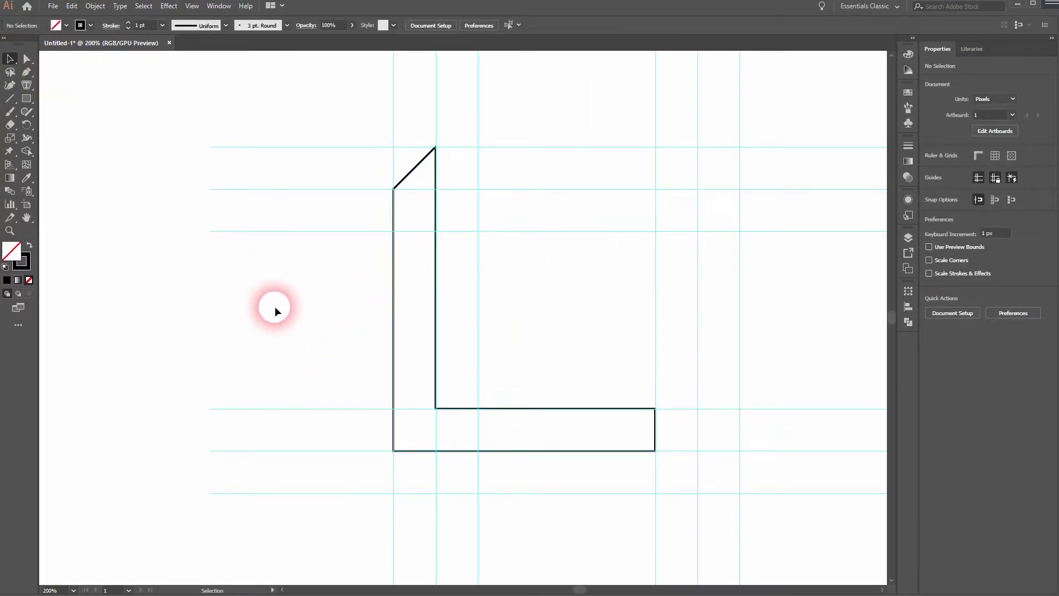
Draw a second closed L-shaped outline about 213 by 184 px with the Pen tool, its horizontal arm along the top guides with a slanted right end
drag(27, 72, 67, 76)
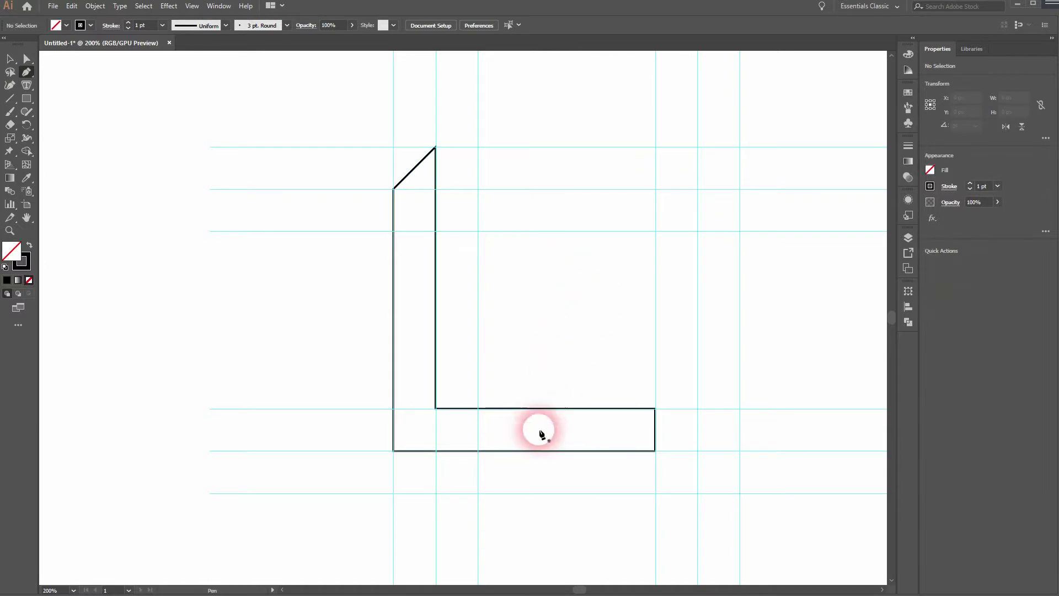
click(479, 409)
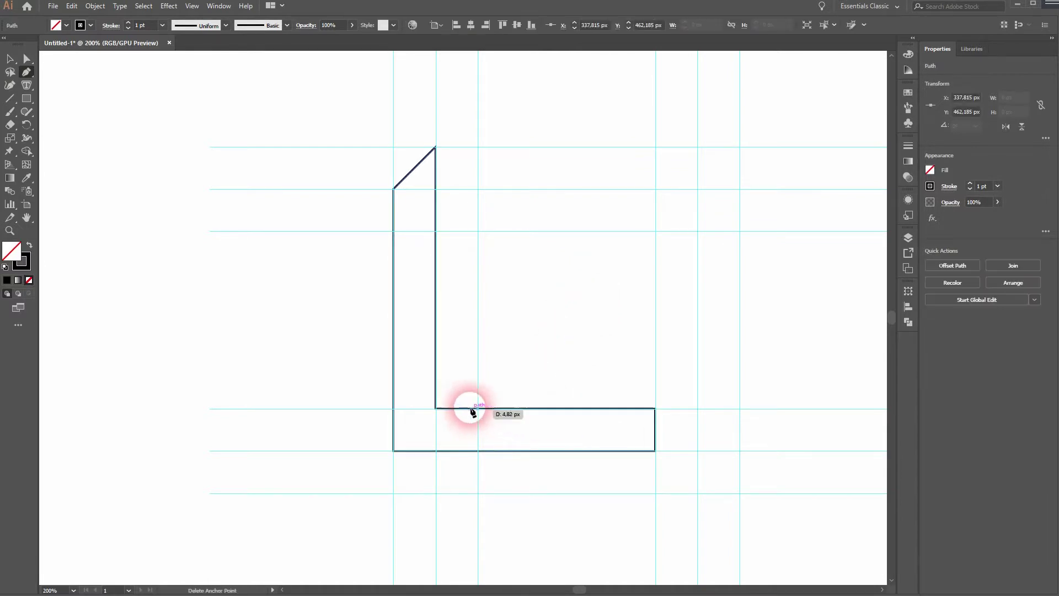
click(436, 409)
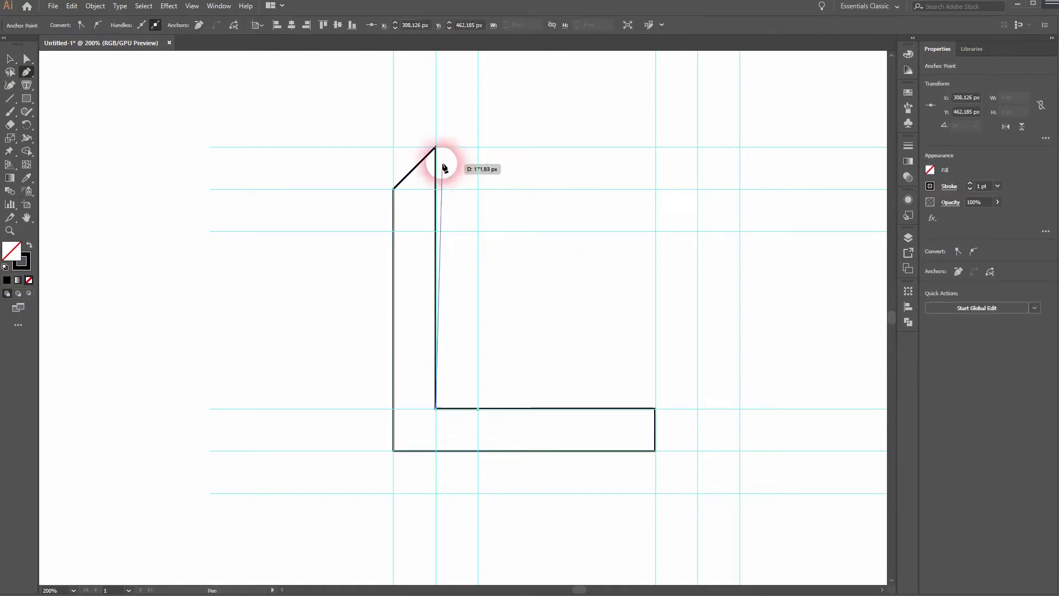
click(436, 147)
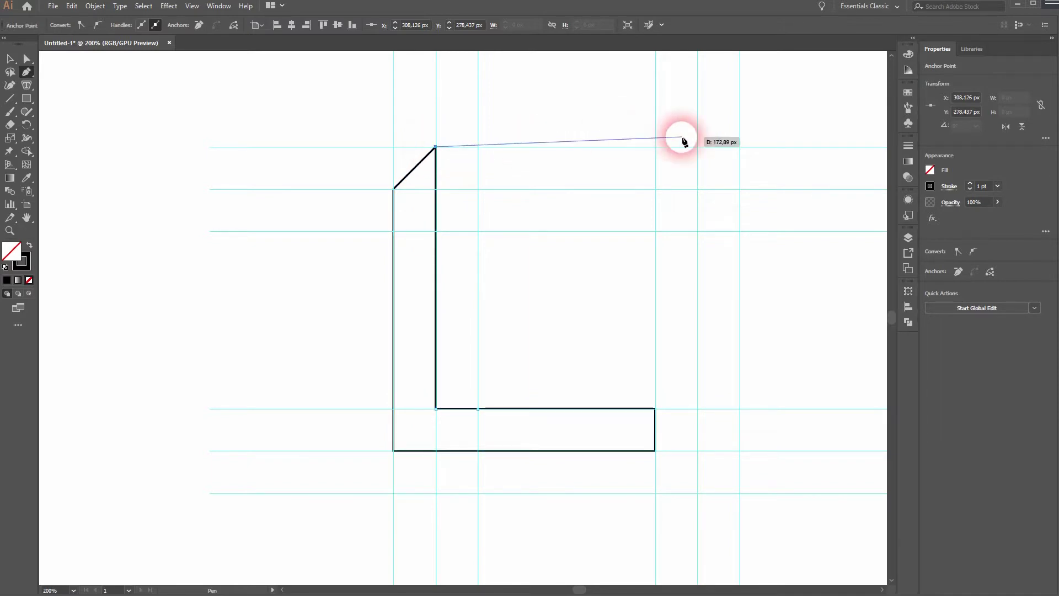
click(698, 148)
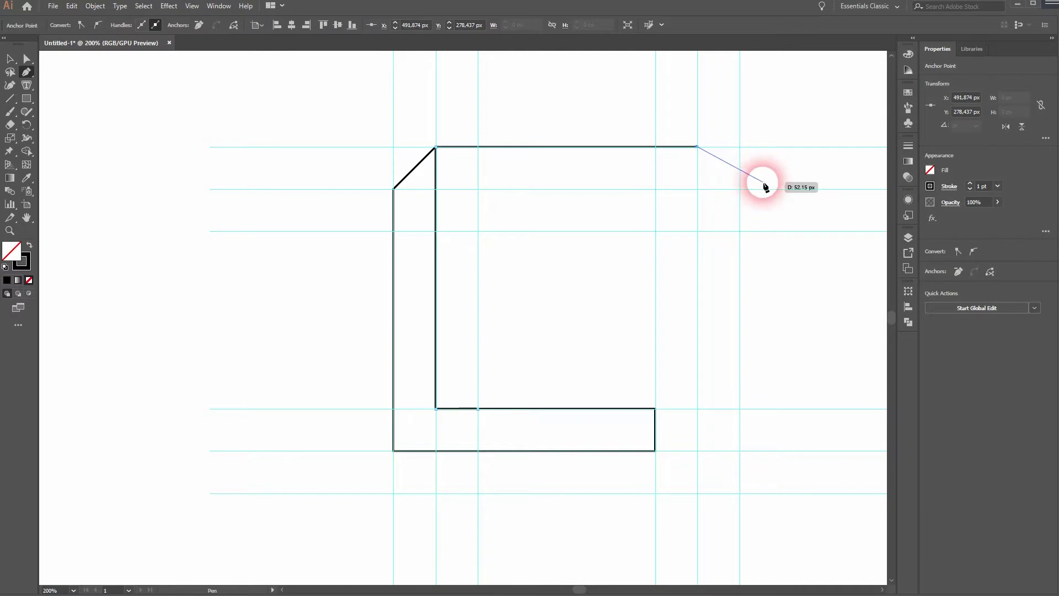
click(741, 189)
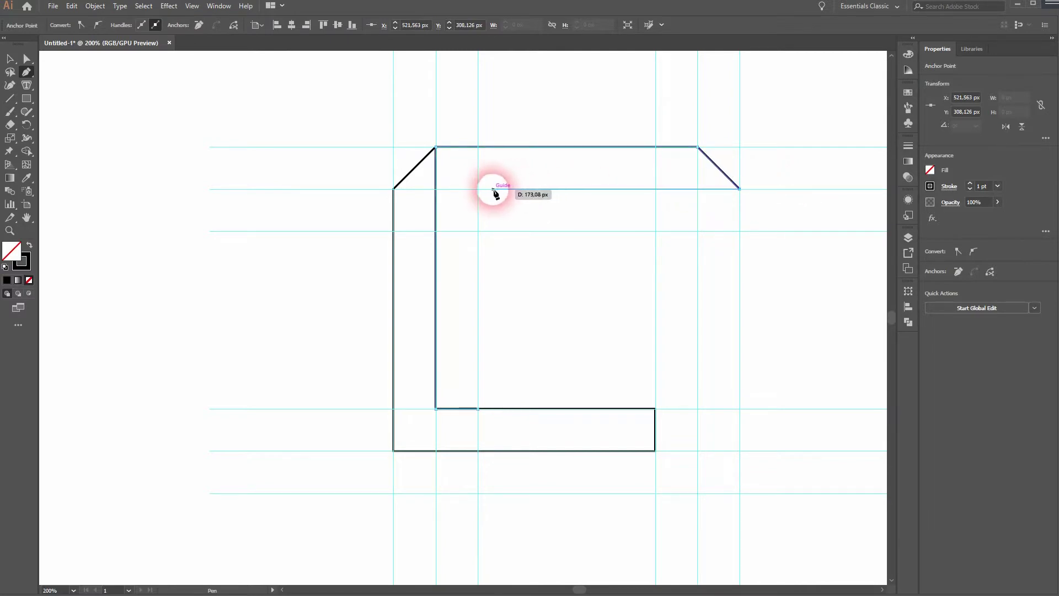
click(478, 190)
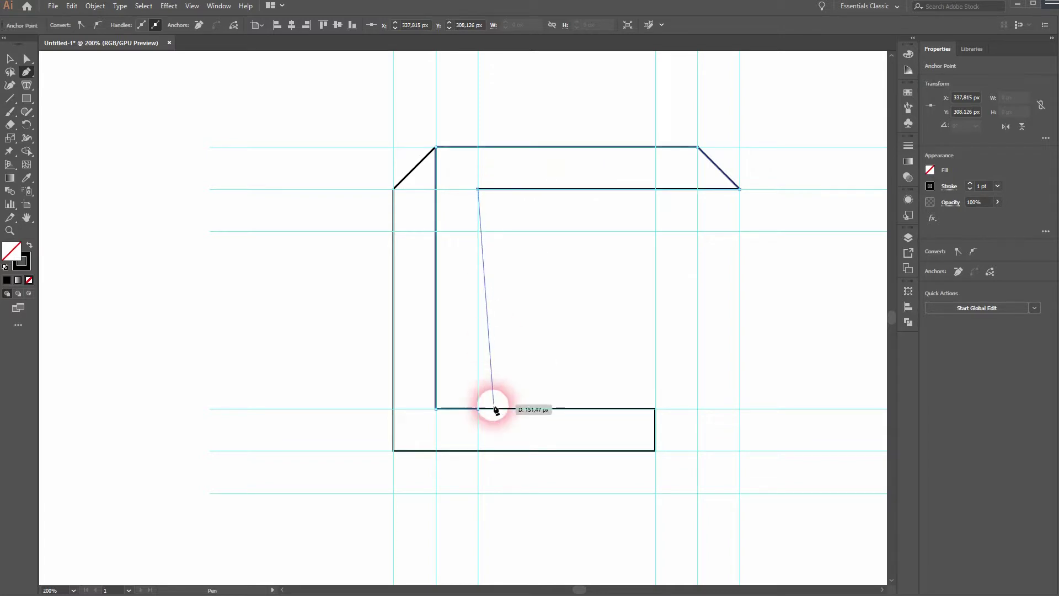
click(478, 408)
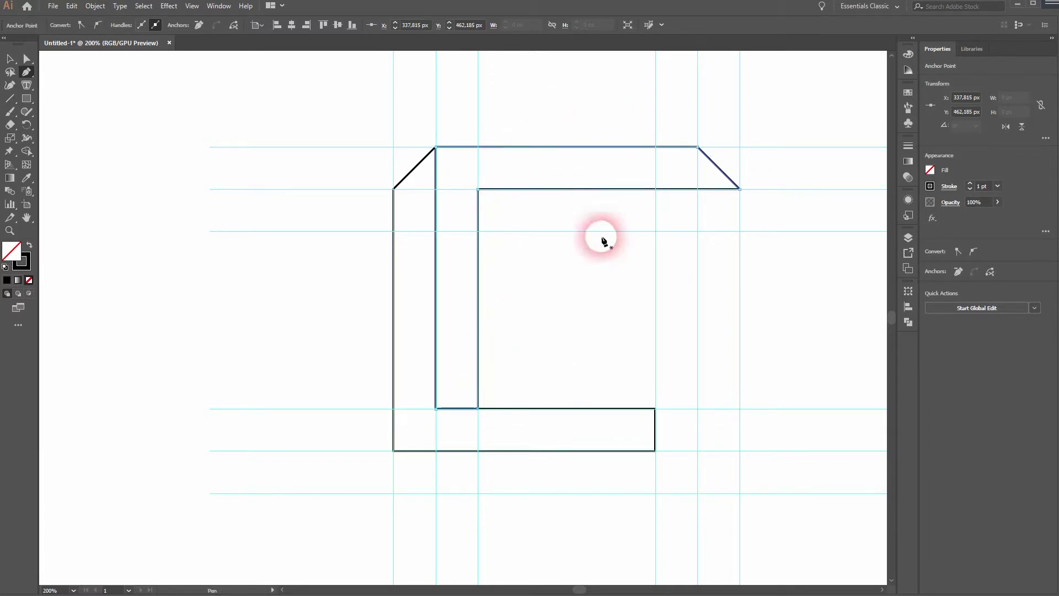
ctrl+click(572, 323)
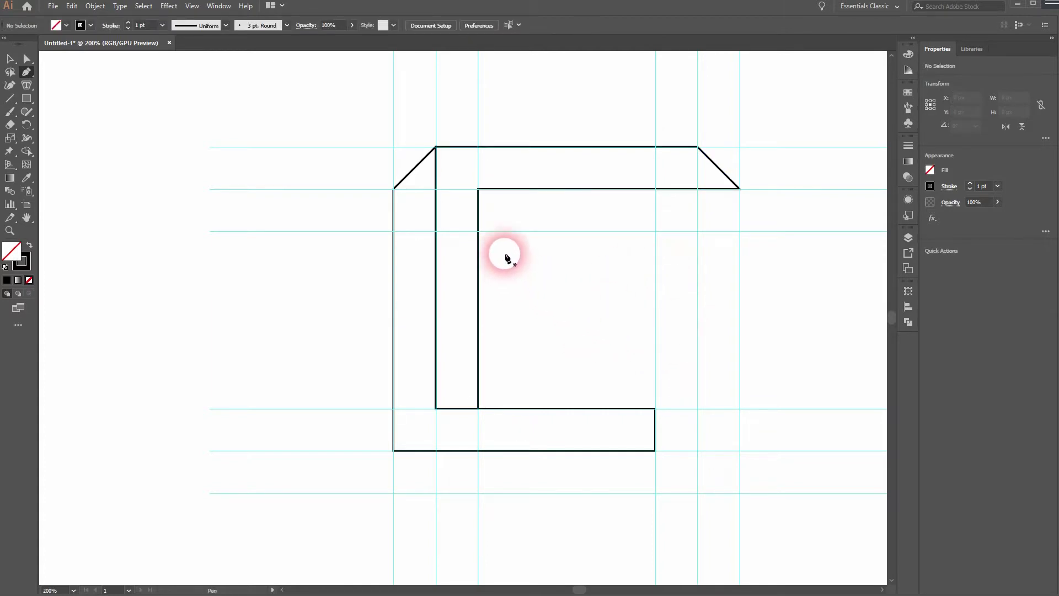
Draw a third closed L outline about 184 by 213 px under the second one's horizontal arm, running down the right guides to a slanted lower end
click(478, 232)
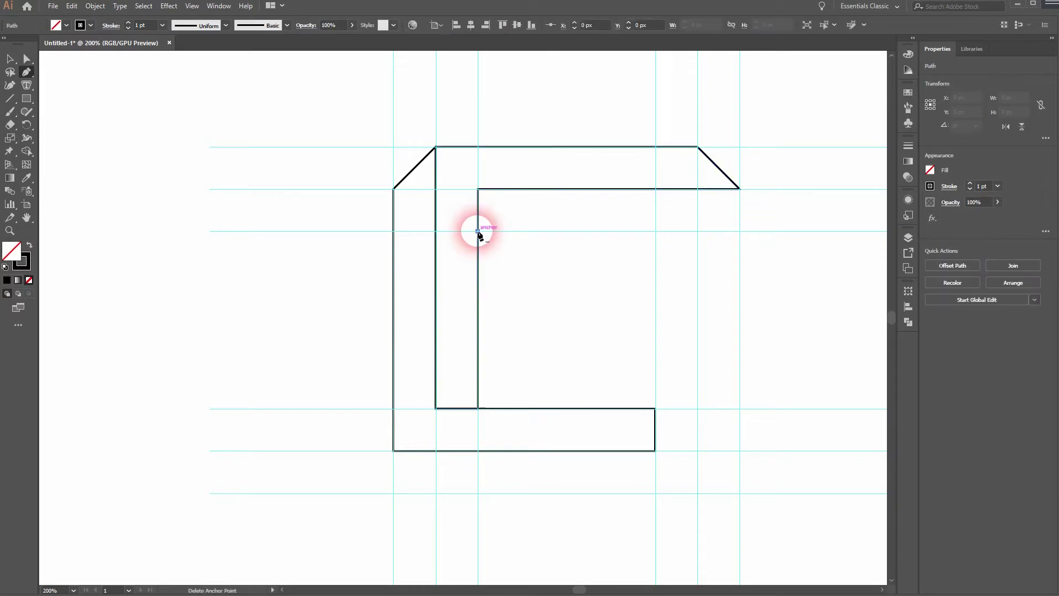
click(478, 189)
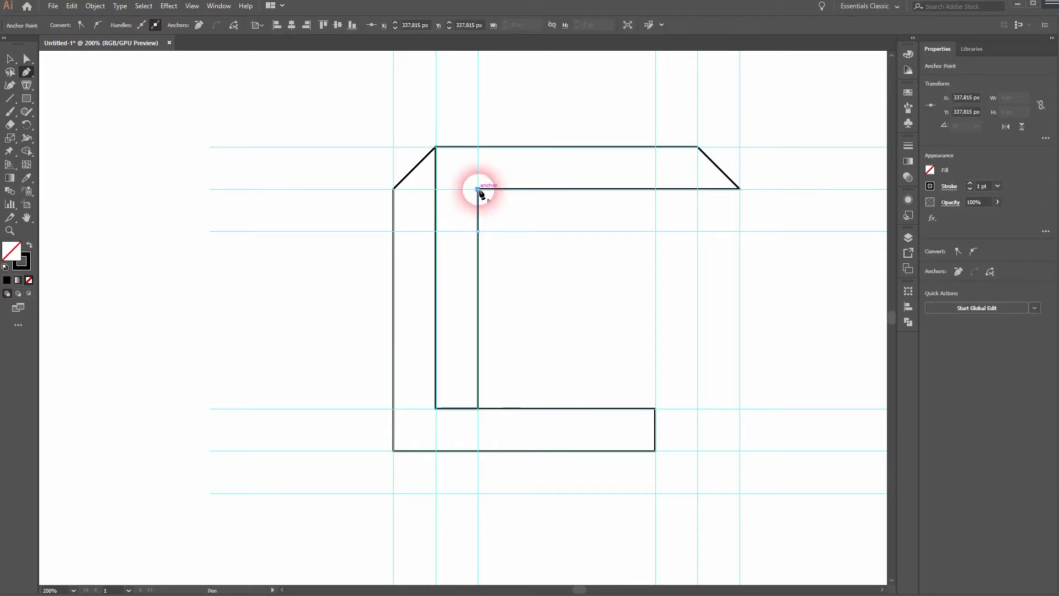
click(740, 189)
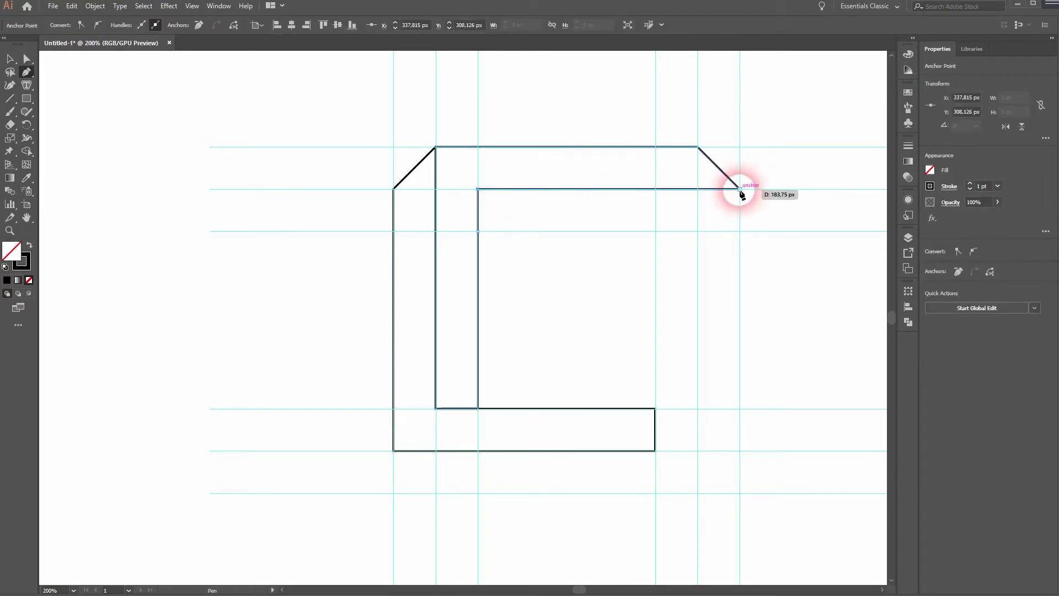
click(740, 451)
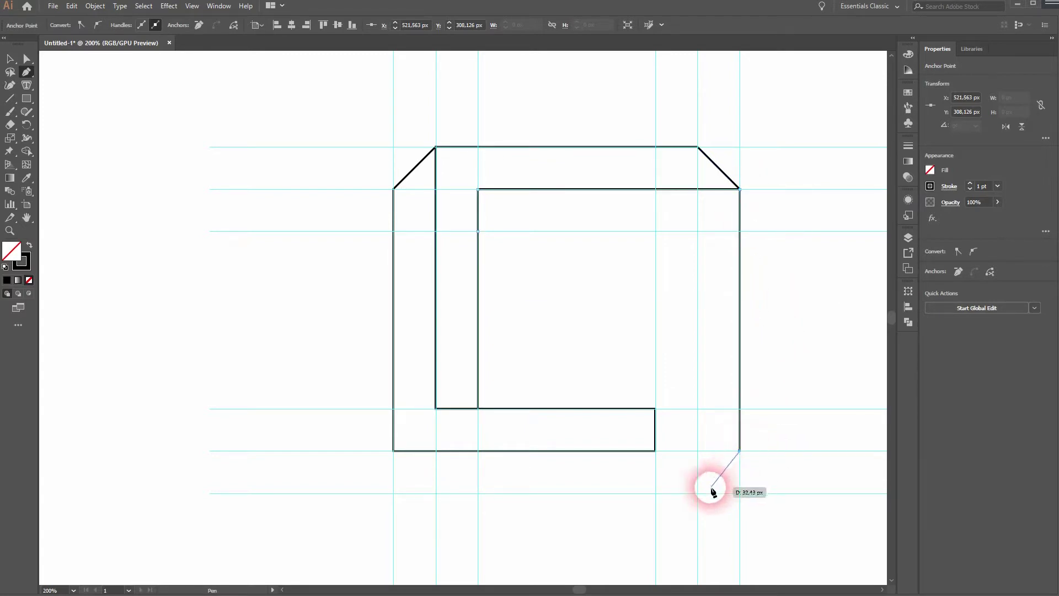
click(698, 493)
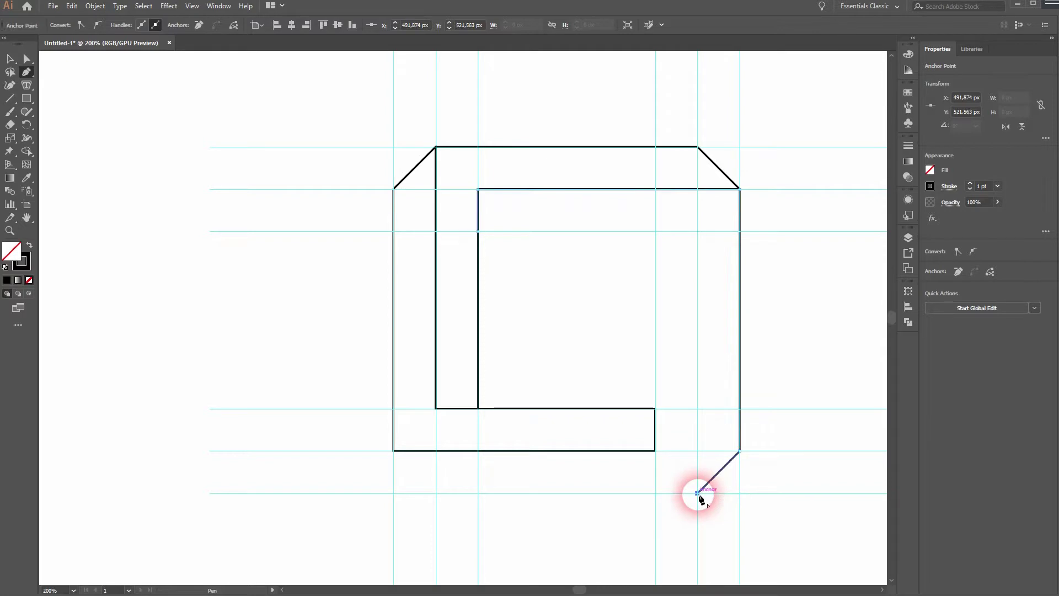
click(698, 232)
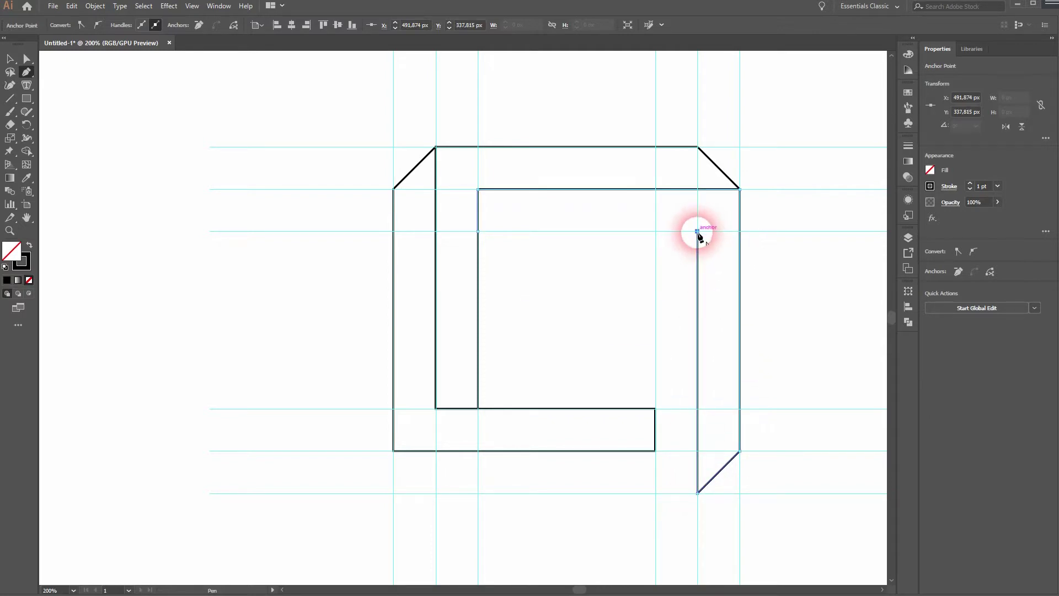
click(478, 232)
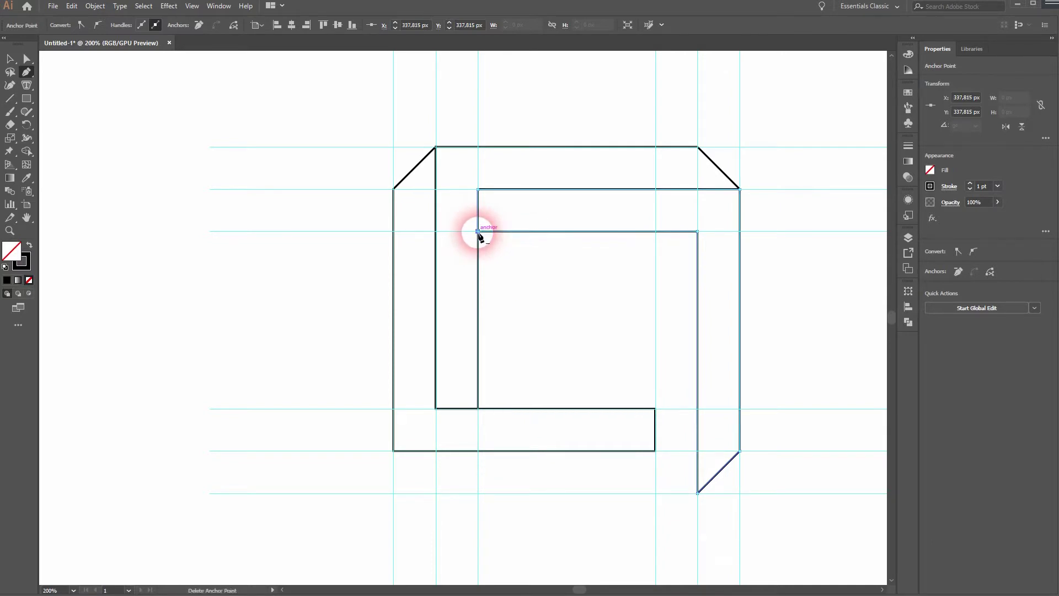
ctrl+click(575, 326)
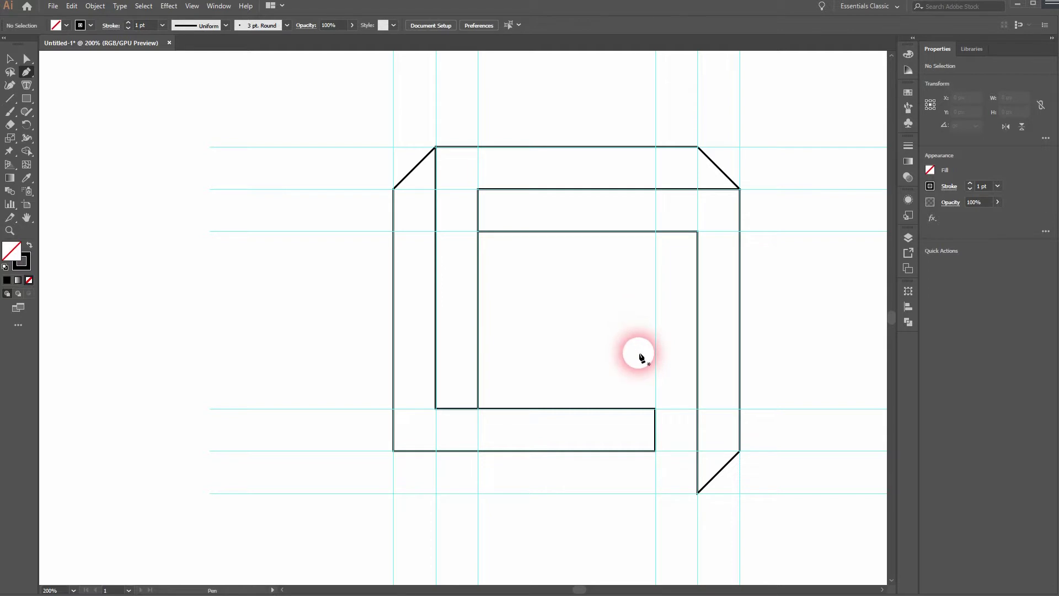
Draw the fourth L outline about 213 by 184 px along the inner right and bottom guides, slanting its left end, and undo the stray diagonal segment
click(655, 232)
click(698, 232)
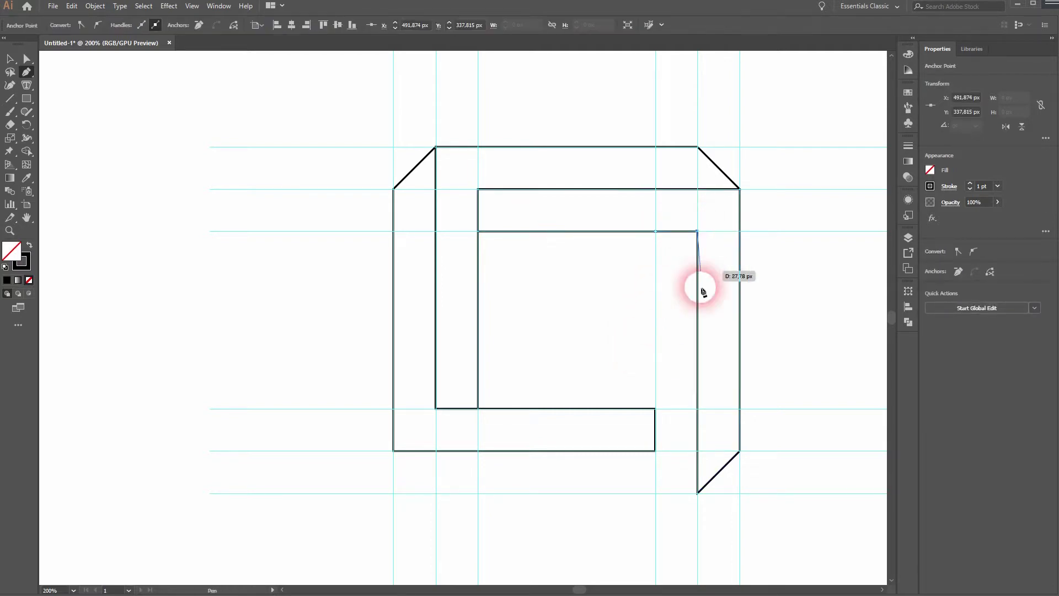
click(698, 494)
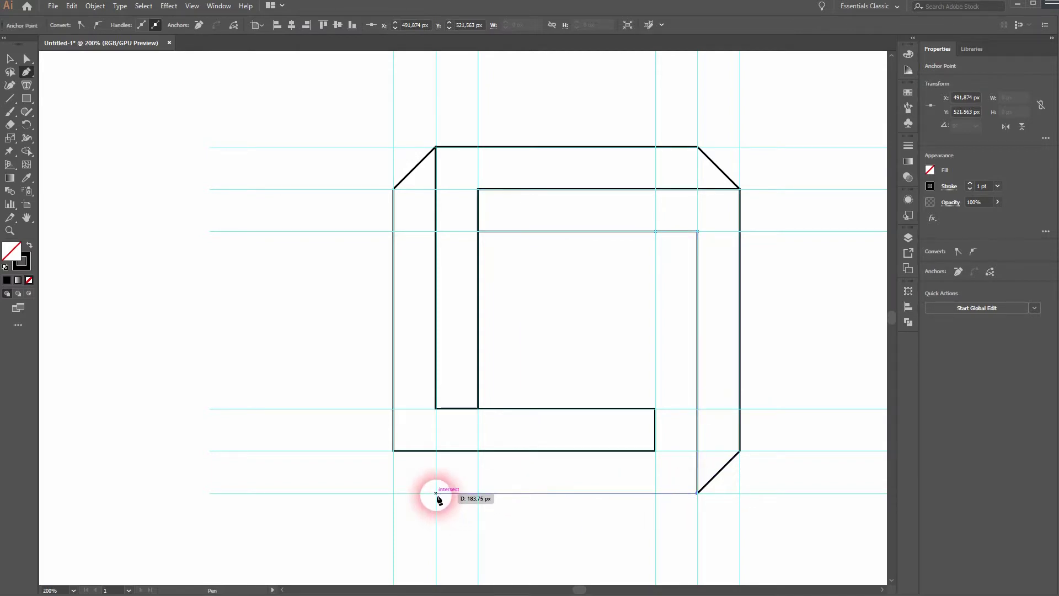
click(437, 493)
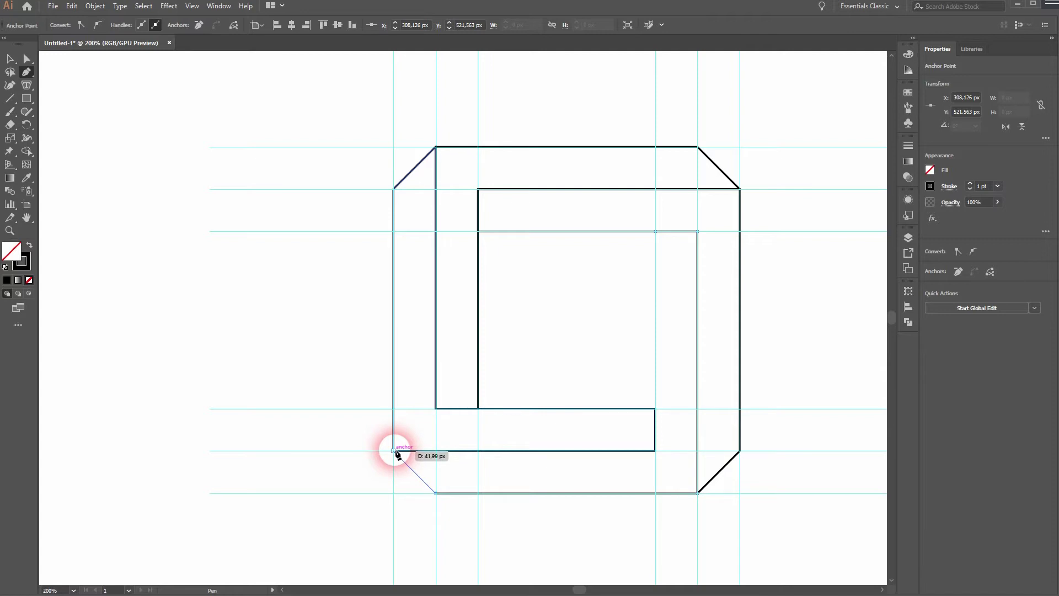
click(394, 451)
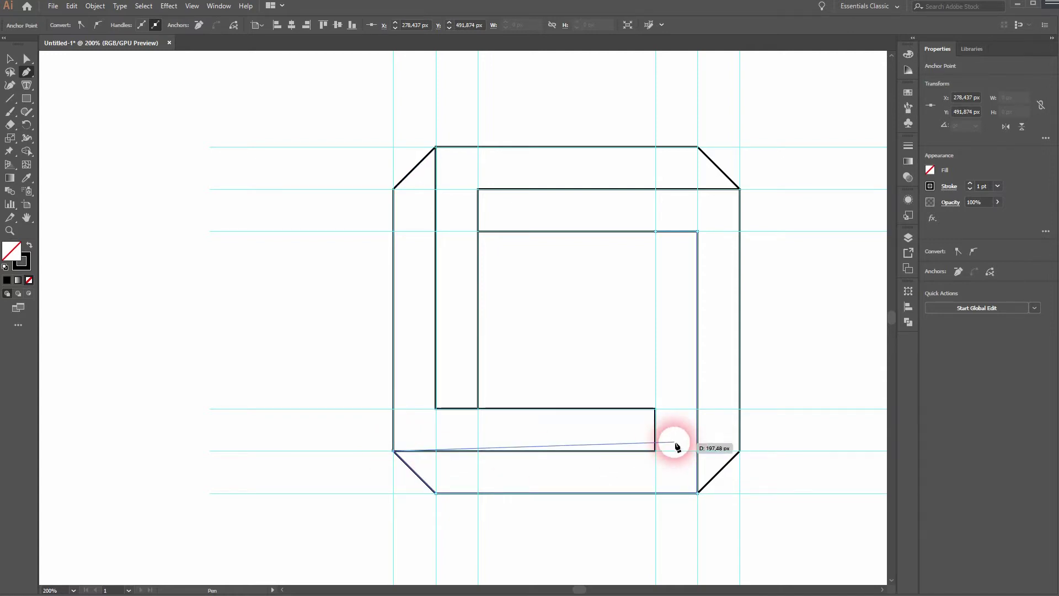
click(656, 450)
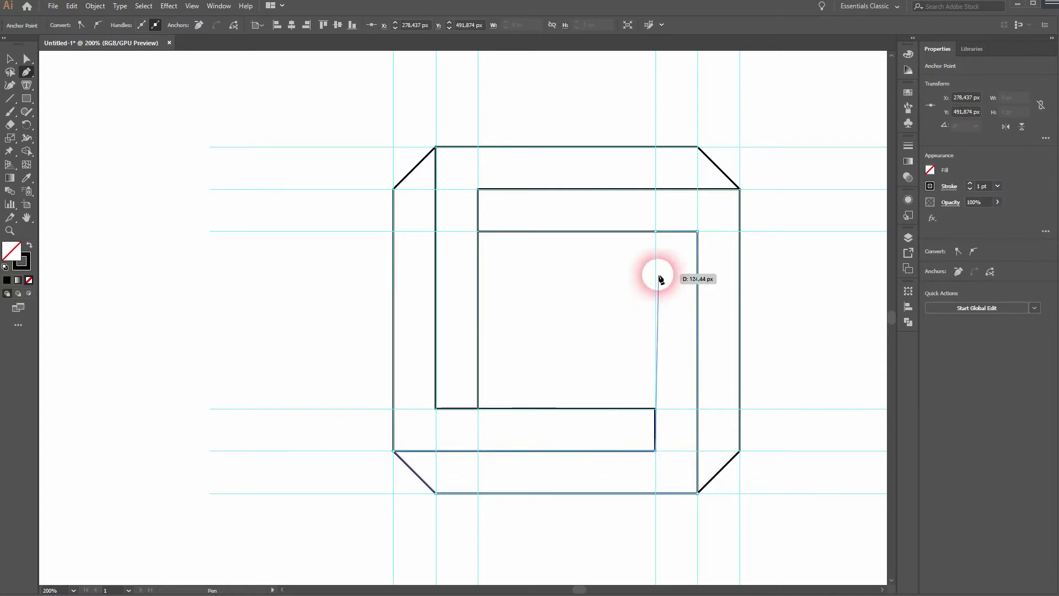
click(655, 231)
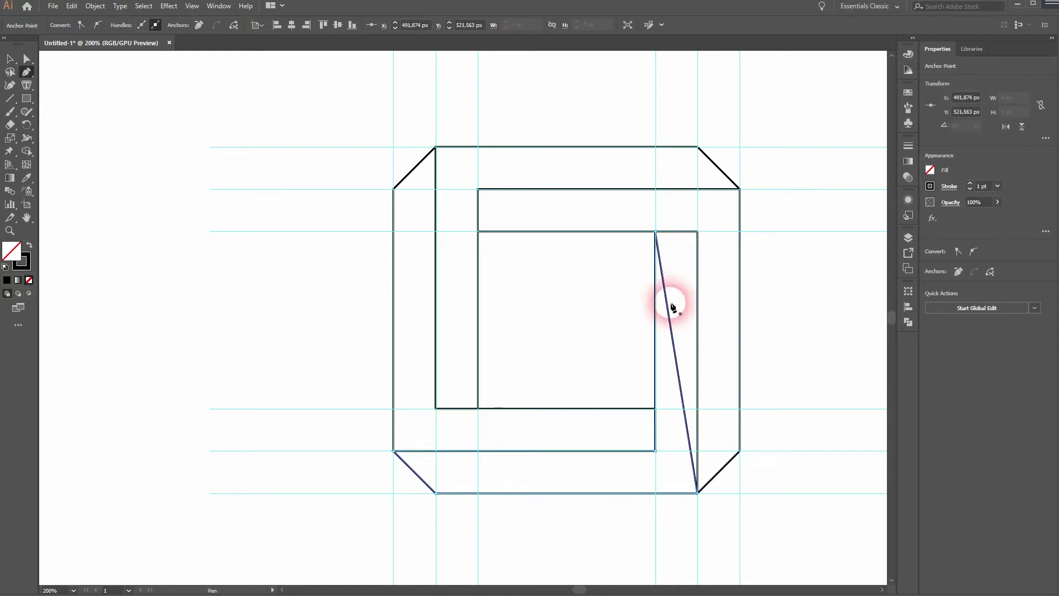
key(ctrl+z)
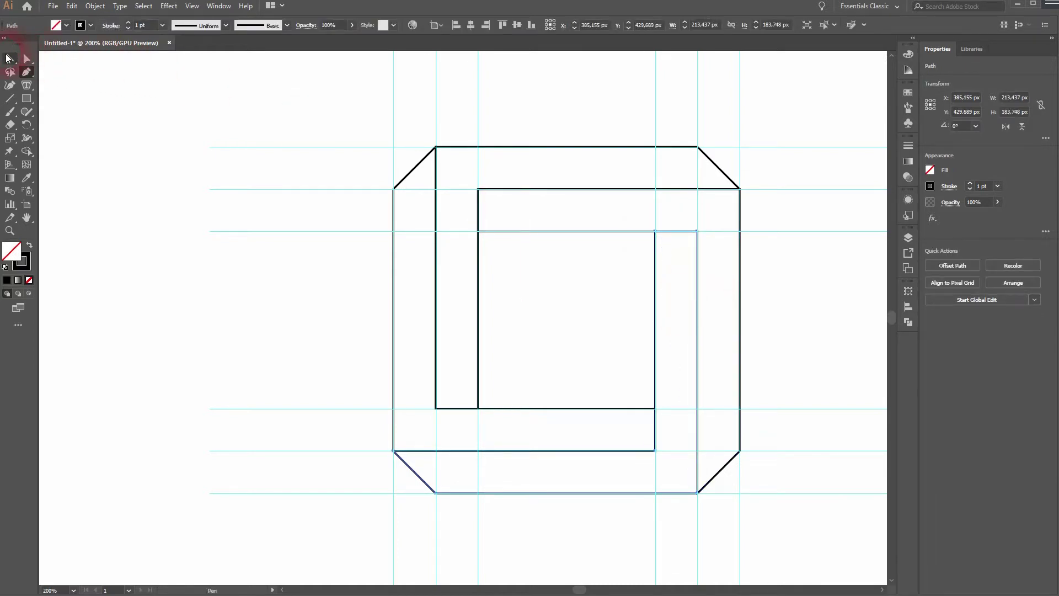
click(153, 355)
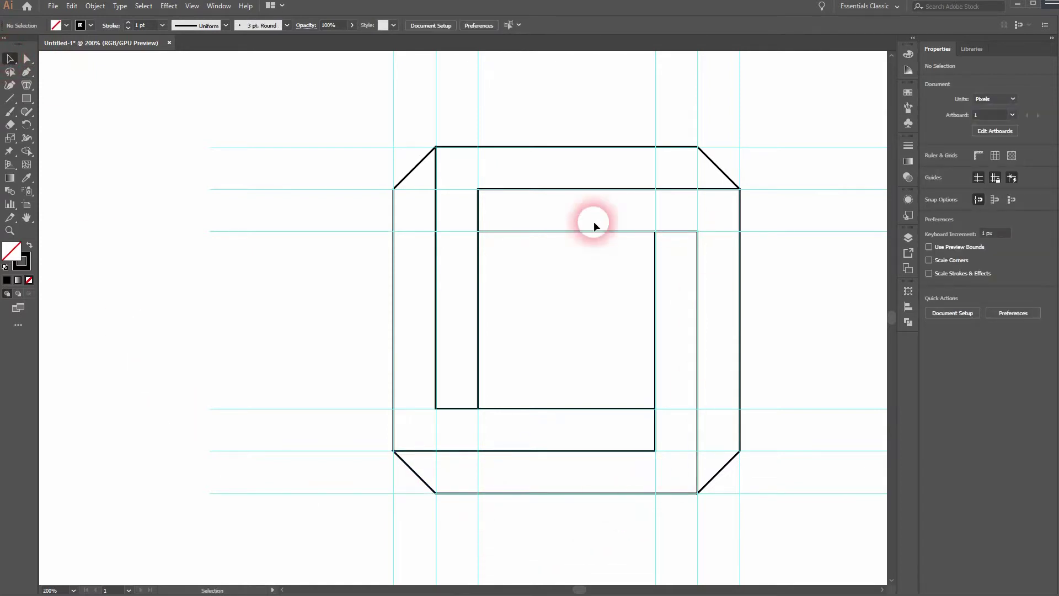
Clear all guides from the document, leaving only the four interlocking L-shaped outlines
click(192, 6)
mouse_move(291, 397)
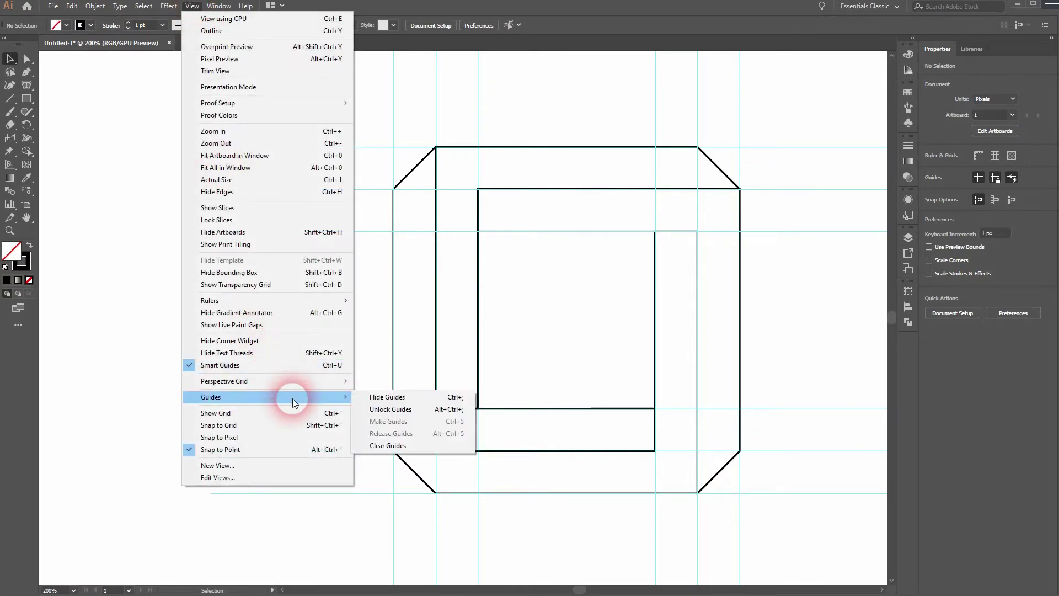
click(390, 446)
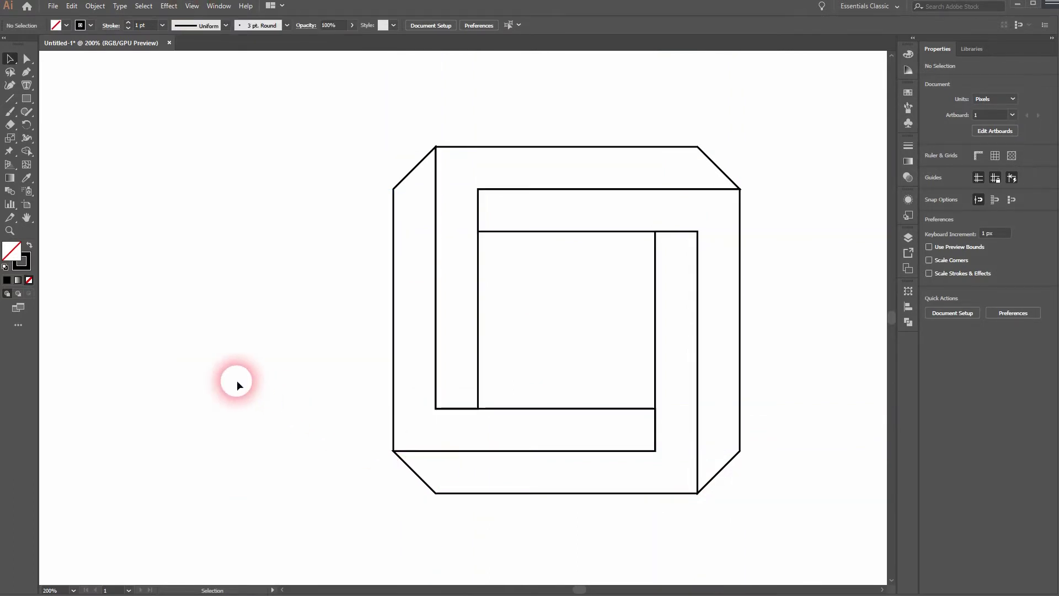
Remove the stroke from all four L-shaped outlines and display the artwork in outline view
drag(771, 322, 671, 335)
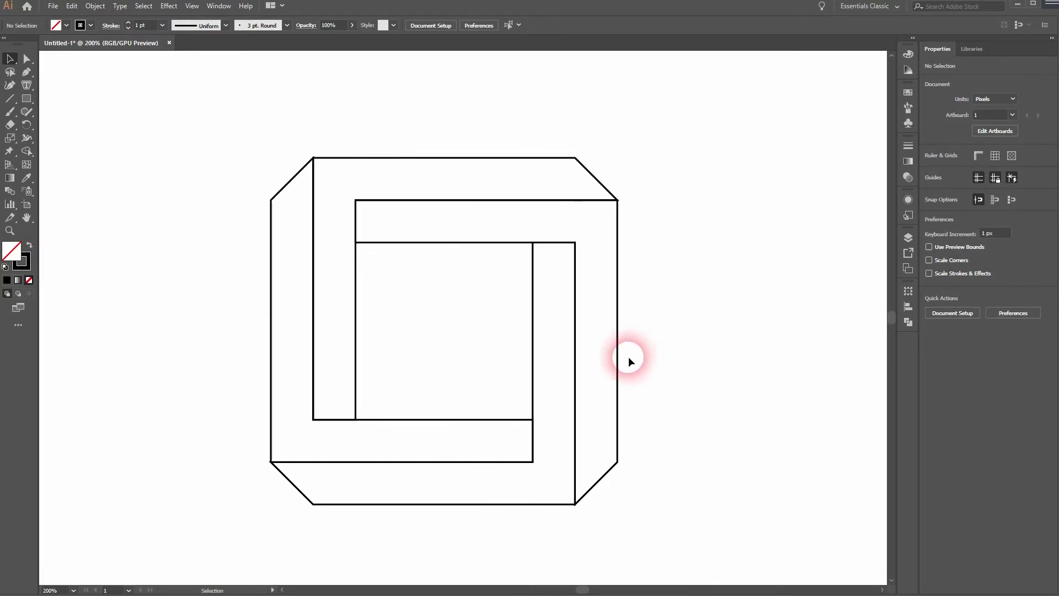
click(618, 362)
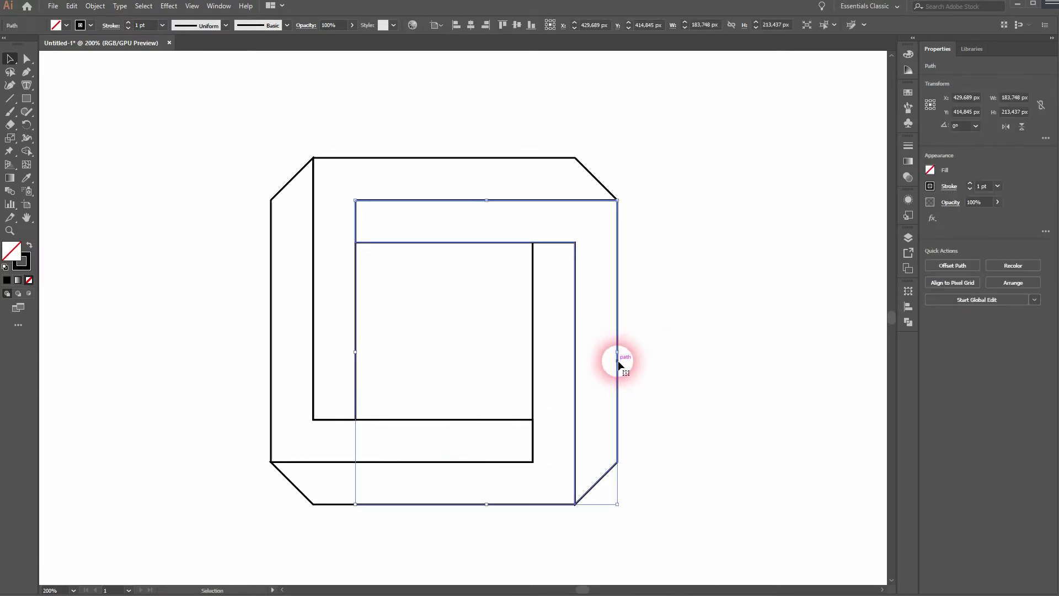
click(91, 26)
drag(226, 133, 689, 535)
click(90, 26)
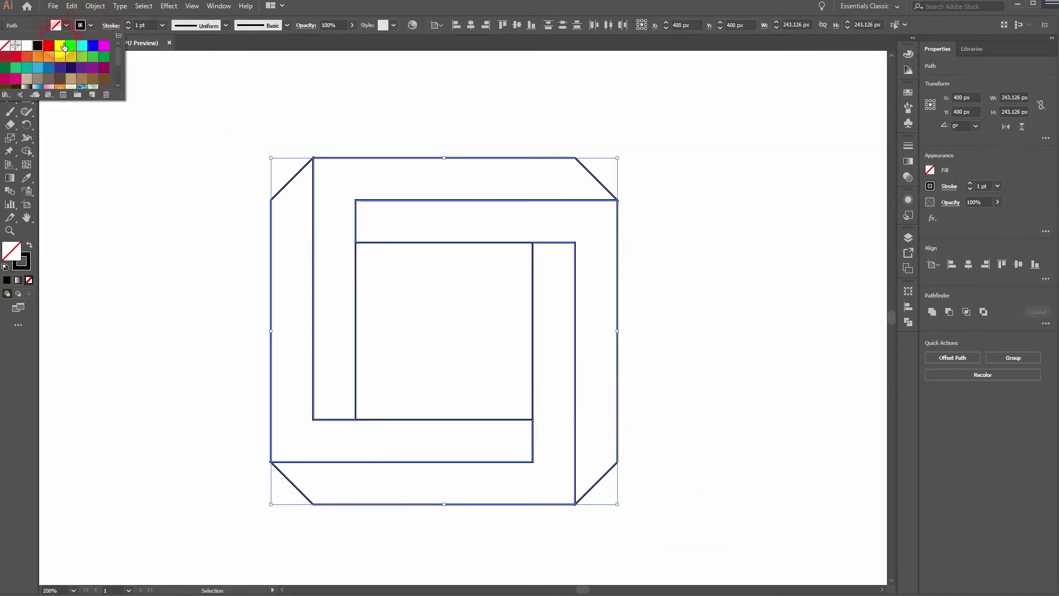
click(9, 45)
click(108, 267)
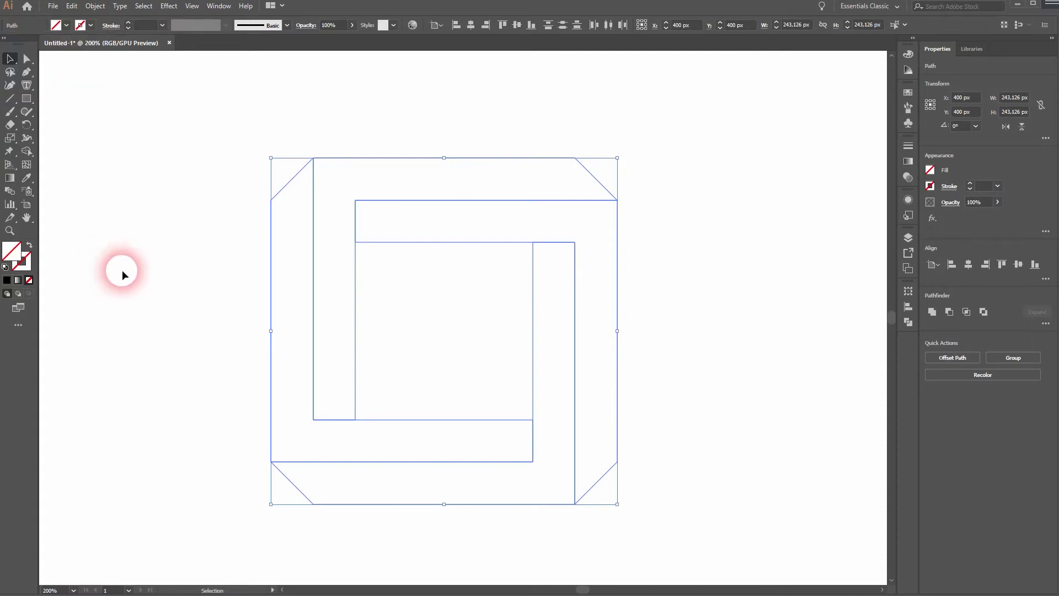
click(130, 268)
key(ctrl+y)
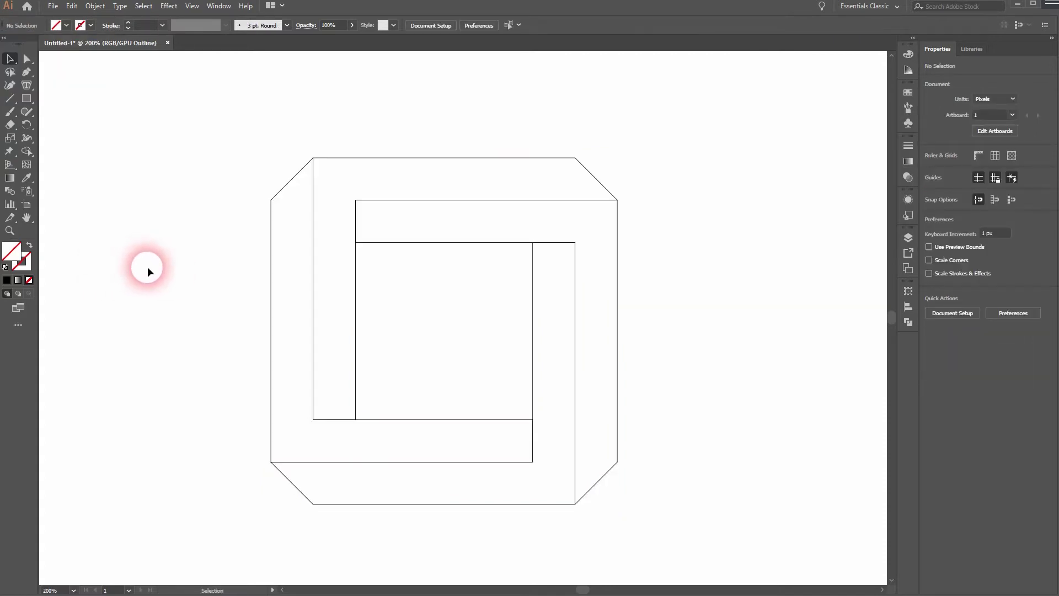
Fill the left L shape, whose lower arm runs inside the bottom one, with the blue swatch R=0 G=113 B=188
click(269, 283)
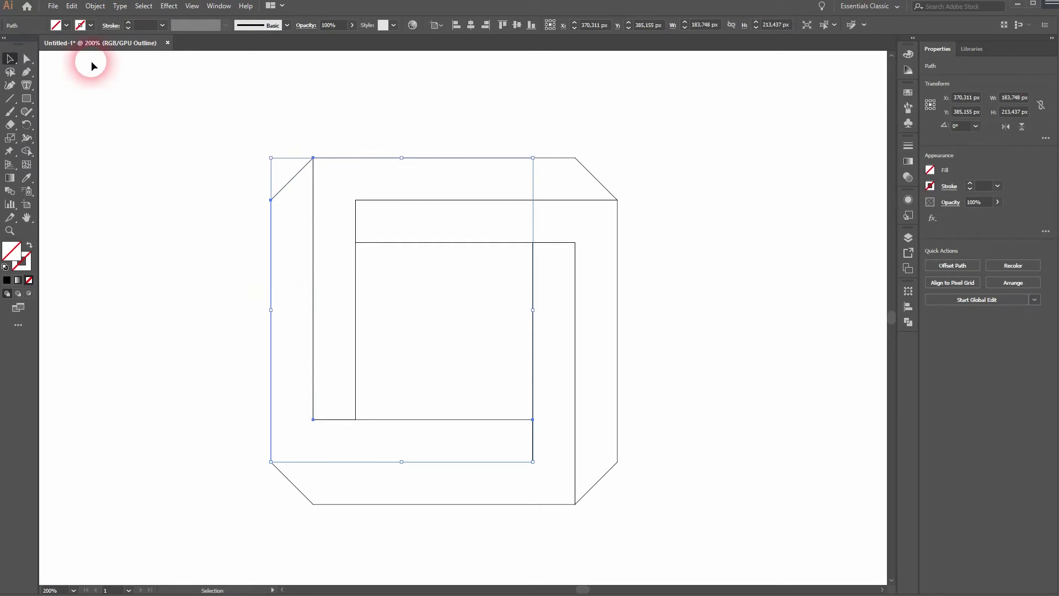
click(66, 24)
scroll(56, 64, up, 3)
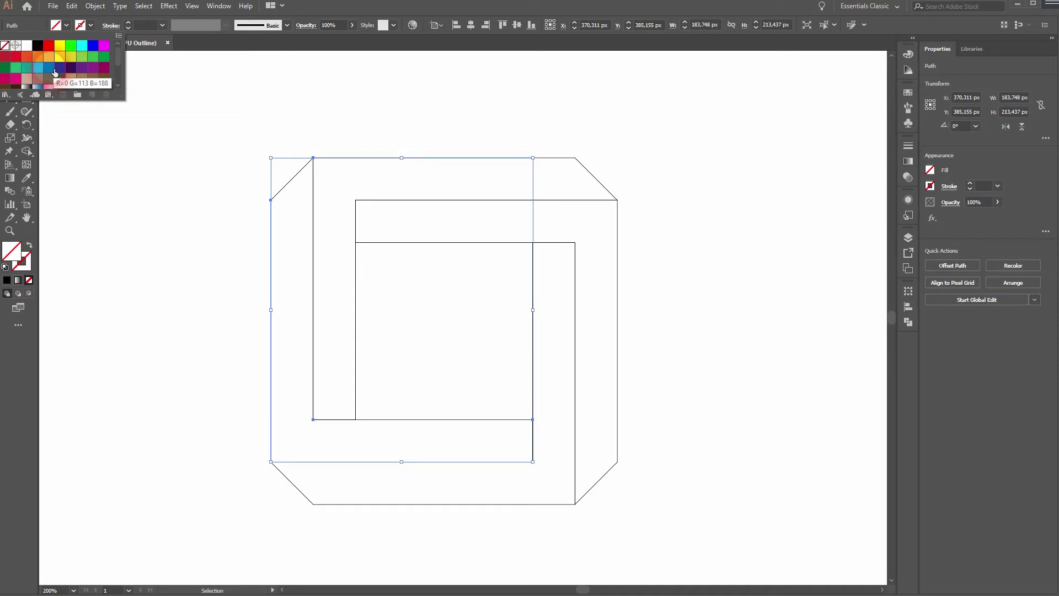
click(50, 67)
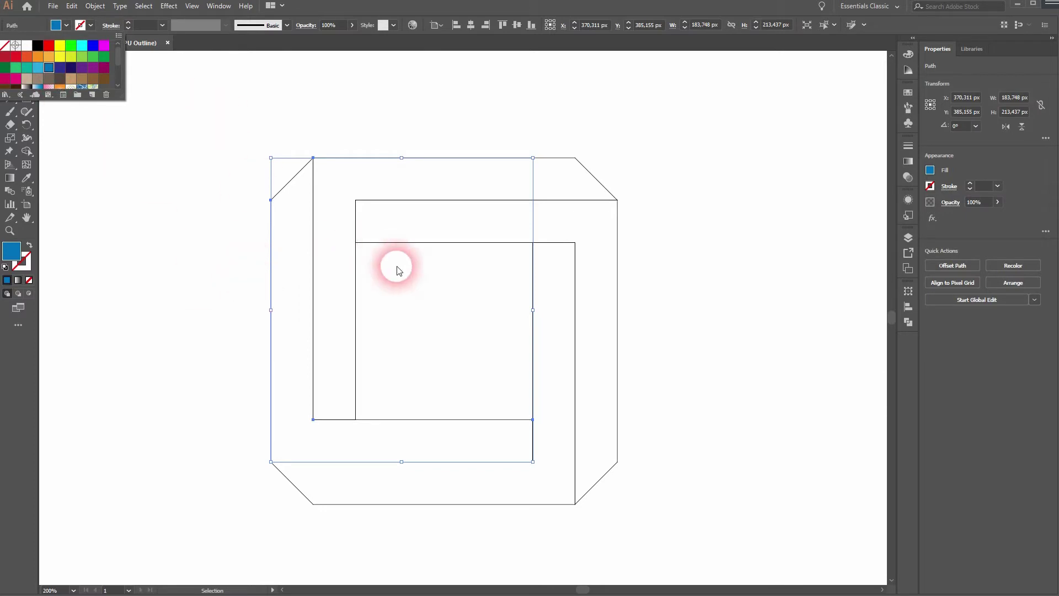
click(712, 268)
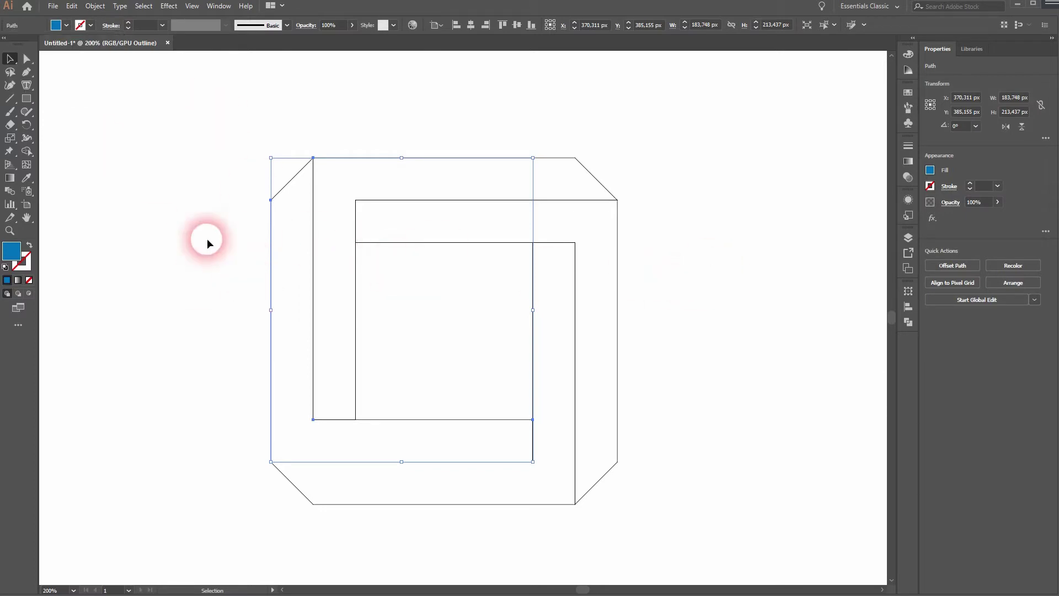
Fill the top L shape, with its slanted right end, using the light blue swatch
click(313, 212)
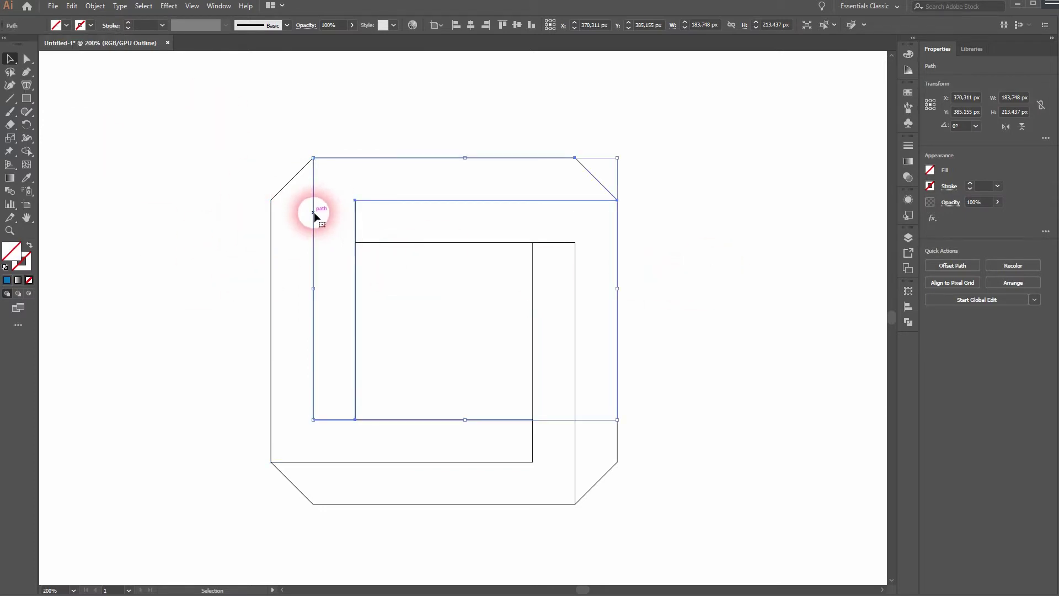
click(66, 25)
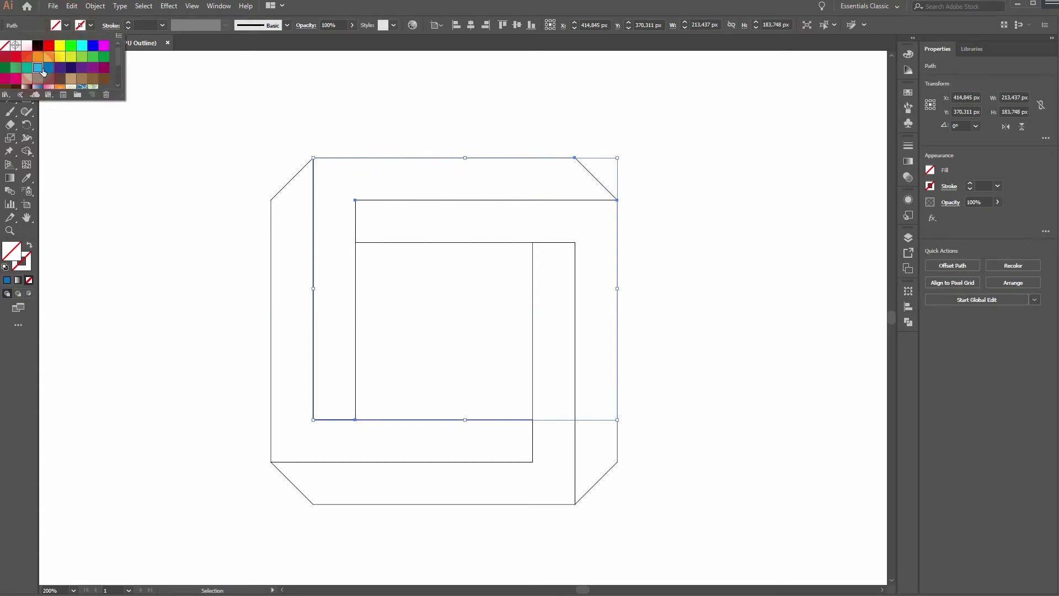
click(41, 68)
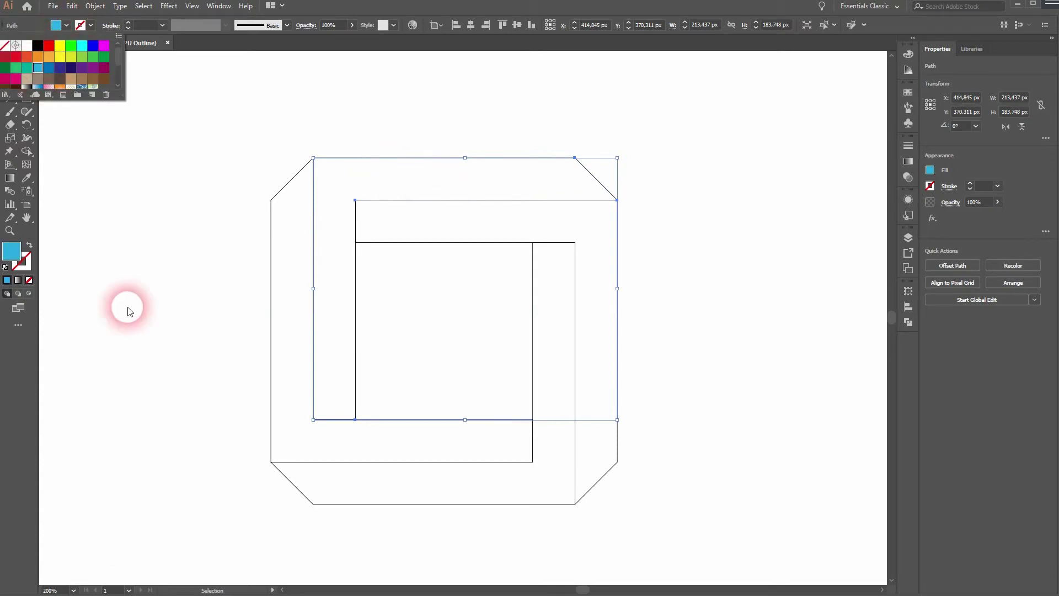
click(468, 506)
Fill the bottom L shape, with its slanted left end, with the same light blue as the top one
click(464, 505)
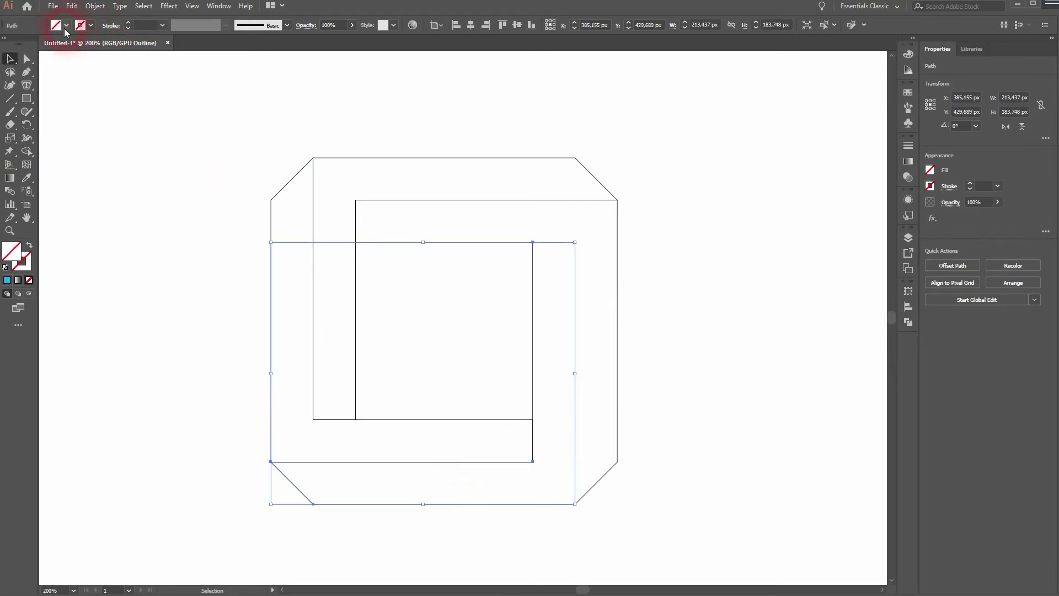
click(65, 26)
click(37, 67)
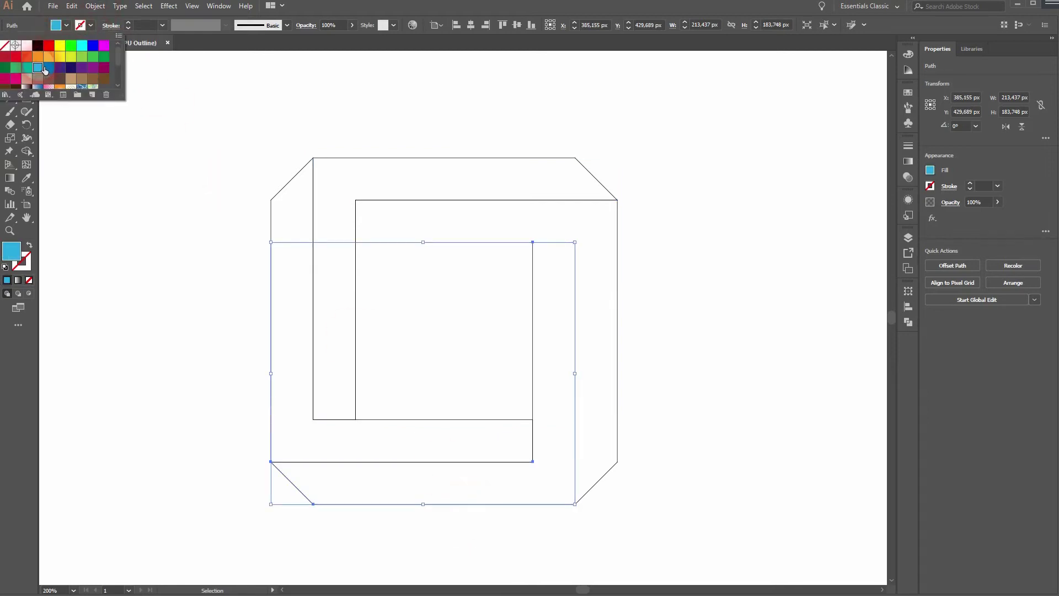
click(667, 343)
Fill the right L shape with the teal green swatch and return the artwork to preview view
click(617, 346)
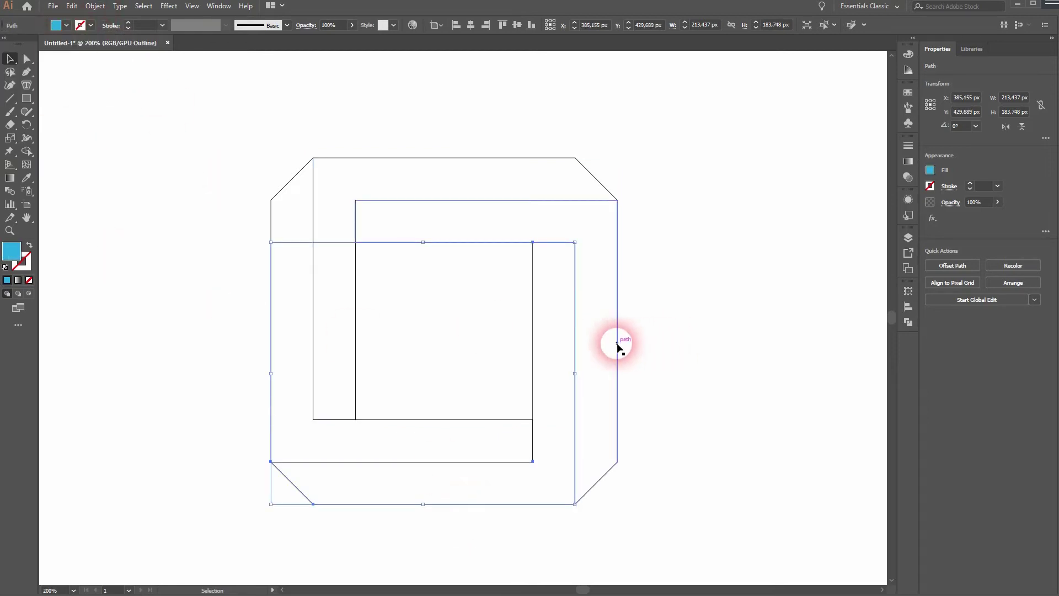
click(66, 25)
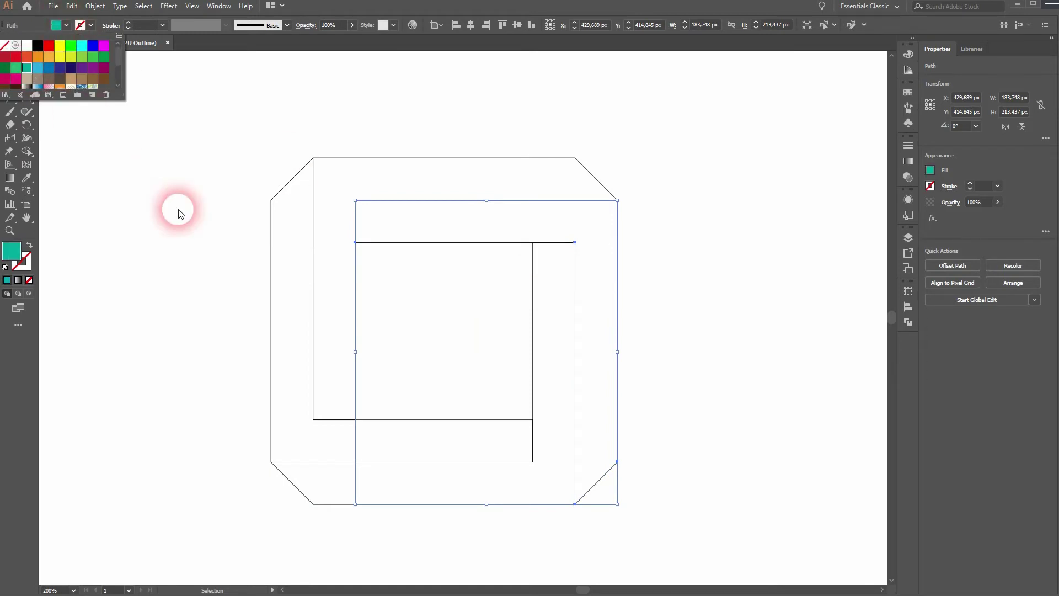
click(179, 213)
key(ctrl+y)
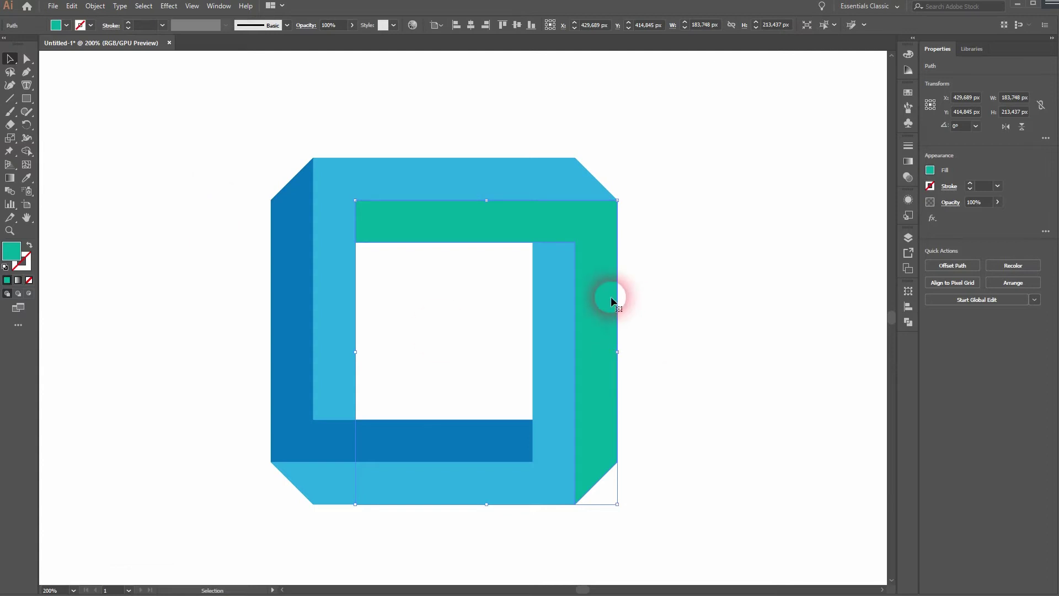
Change the right L shape's fill to dark indigo after comparing it with the medium blue swatch, and deselect it
click(66, 26)
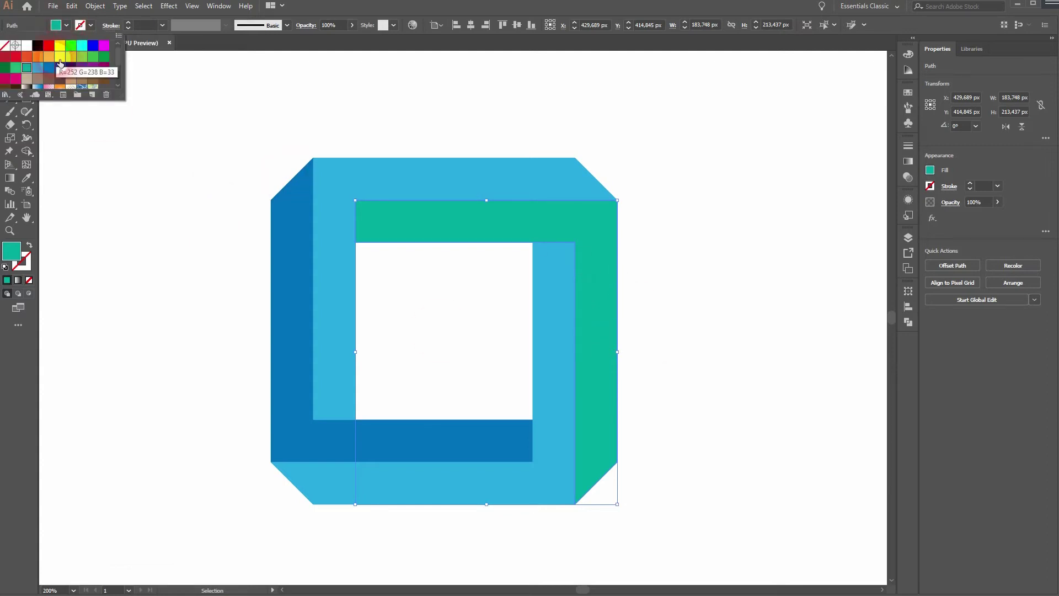
click(60, 69)
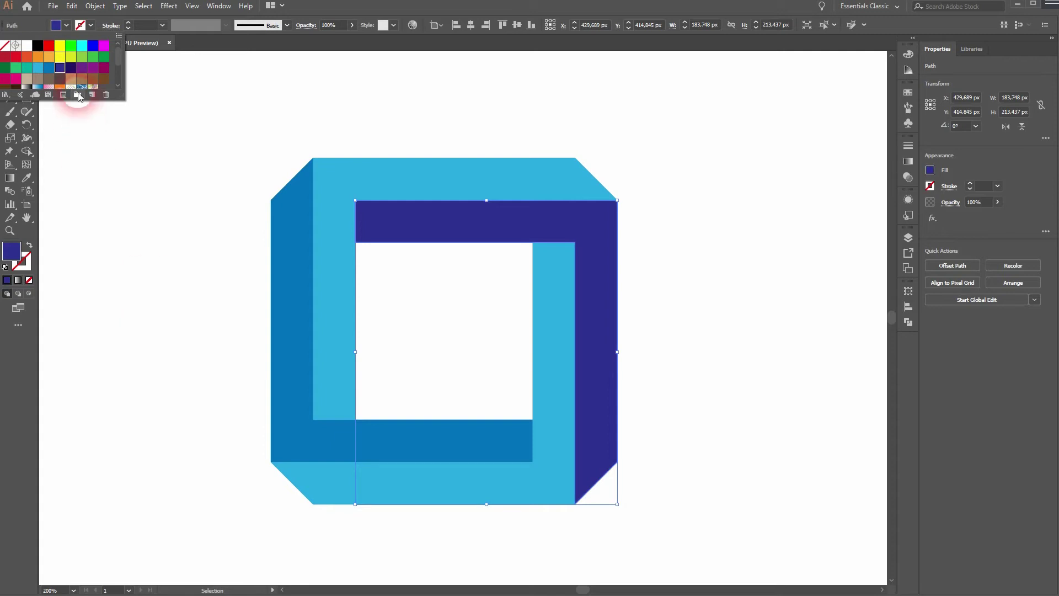
click(50, 70)
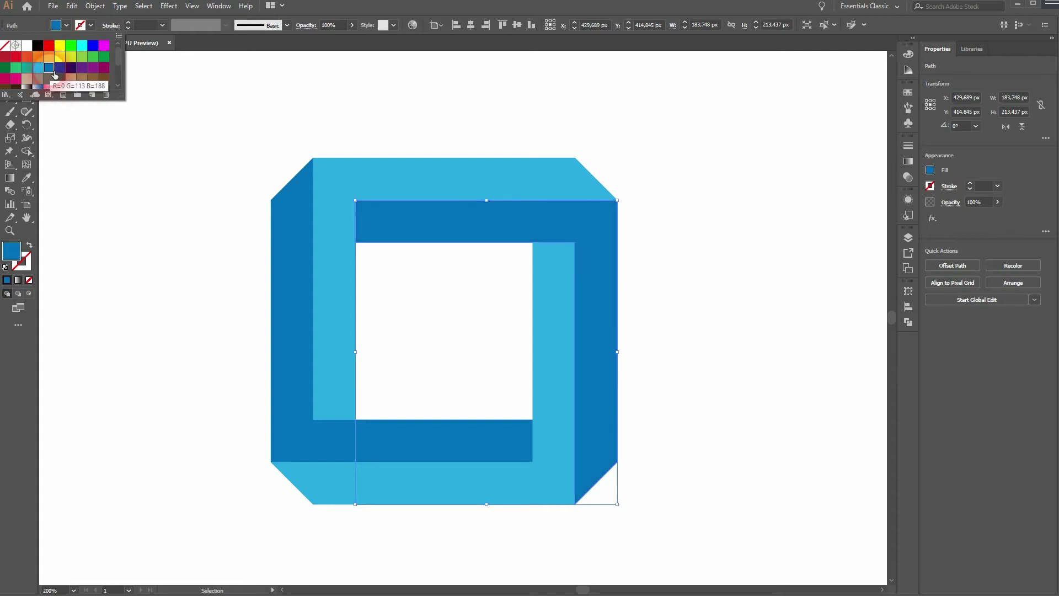
click(60, 68)
click(133, 288)
click(161, 356)
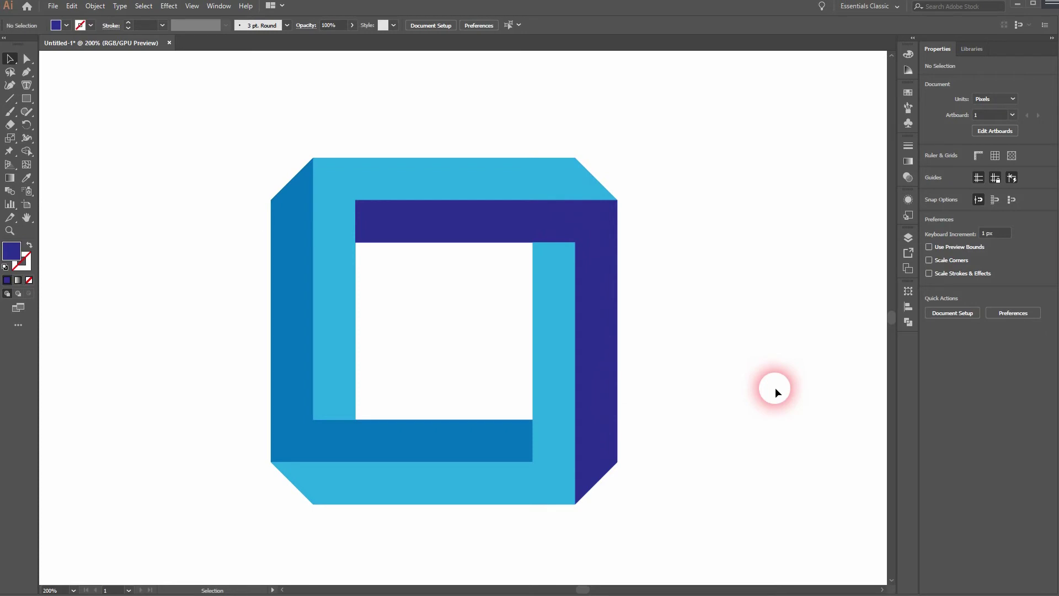
Apply the light-to-dark blue linear gradient preset to all four L shapes
drag(223, 524, 762, 120)
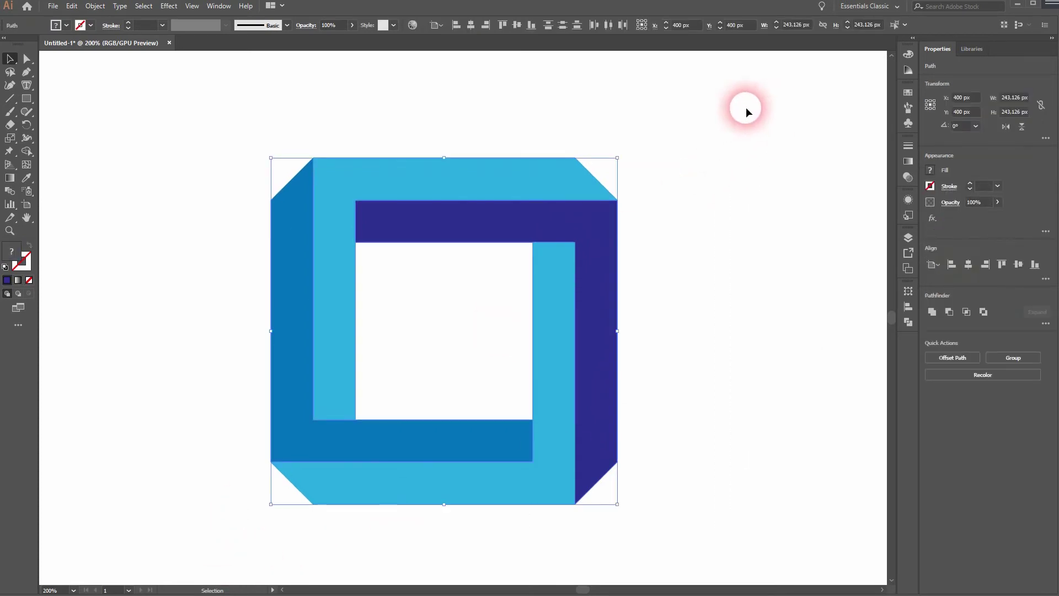
click(9, 178)
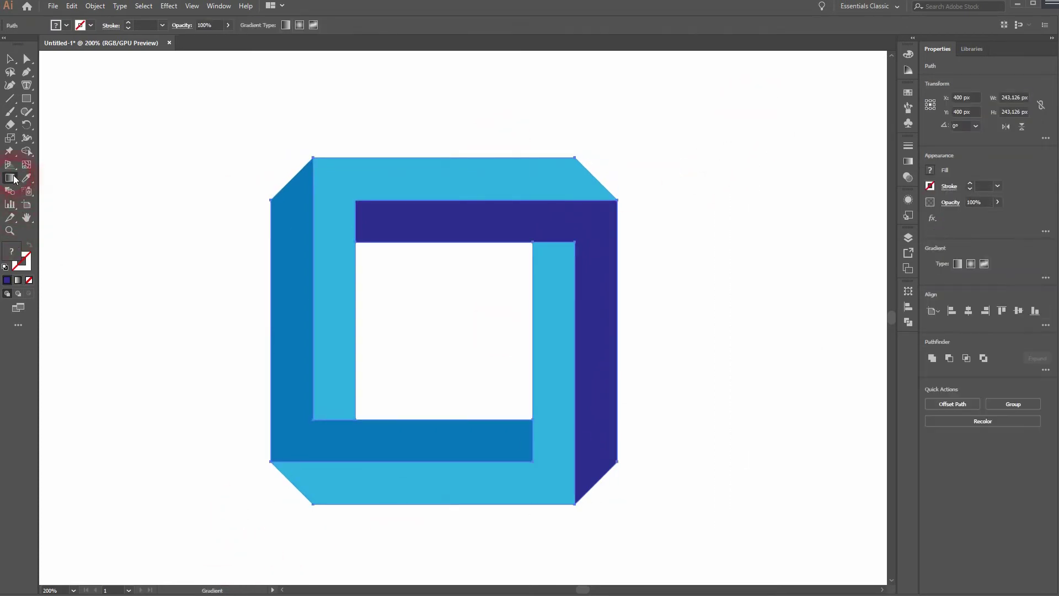
click(908, 161)
click(219, 6)
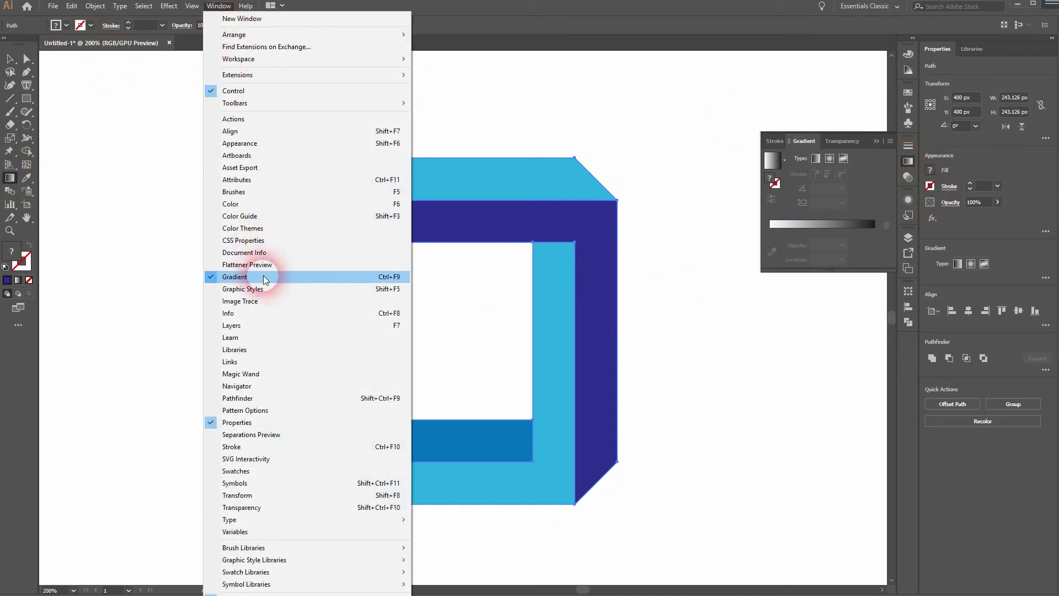
click(872, 159)
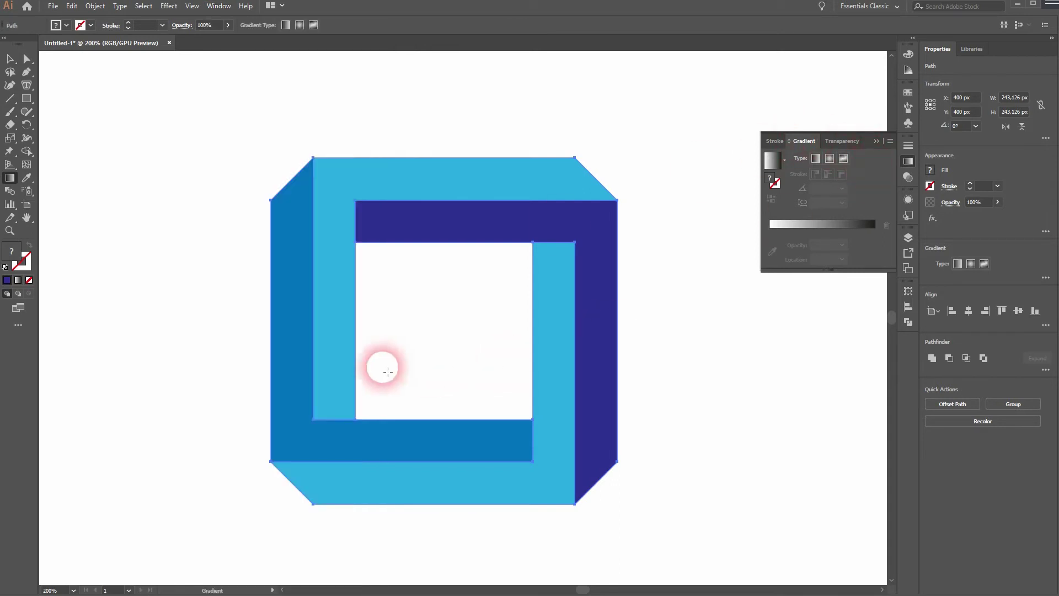
click(774, 163)
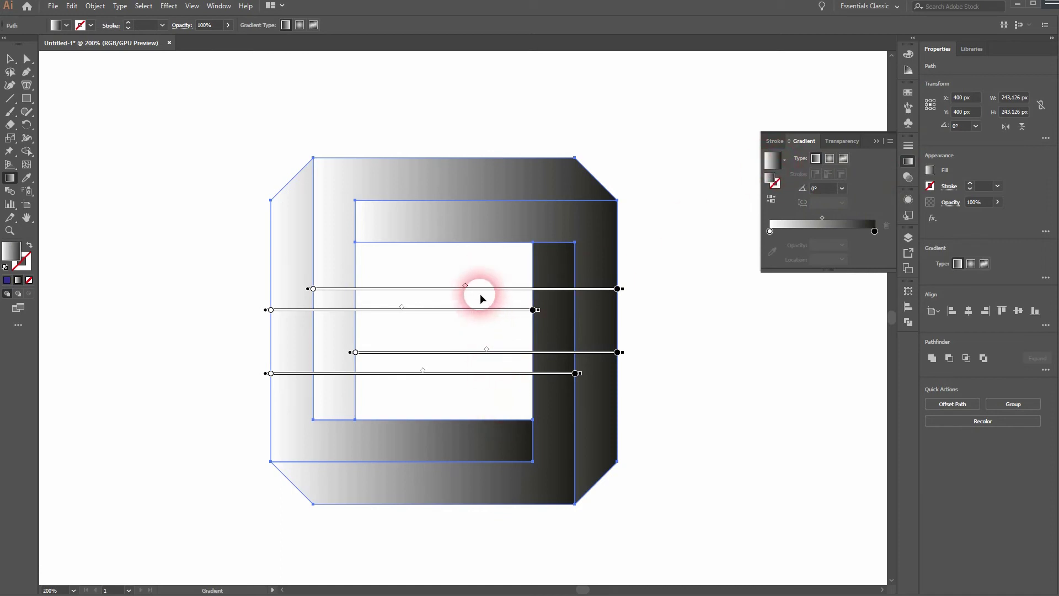
click(784, 159)
click(713, 184)
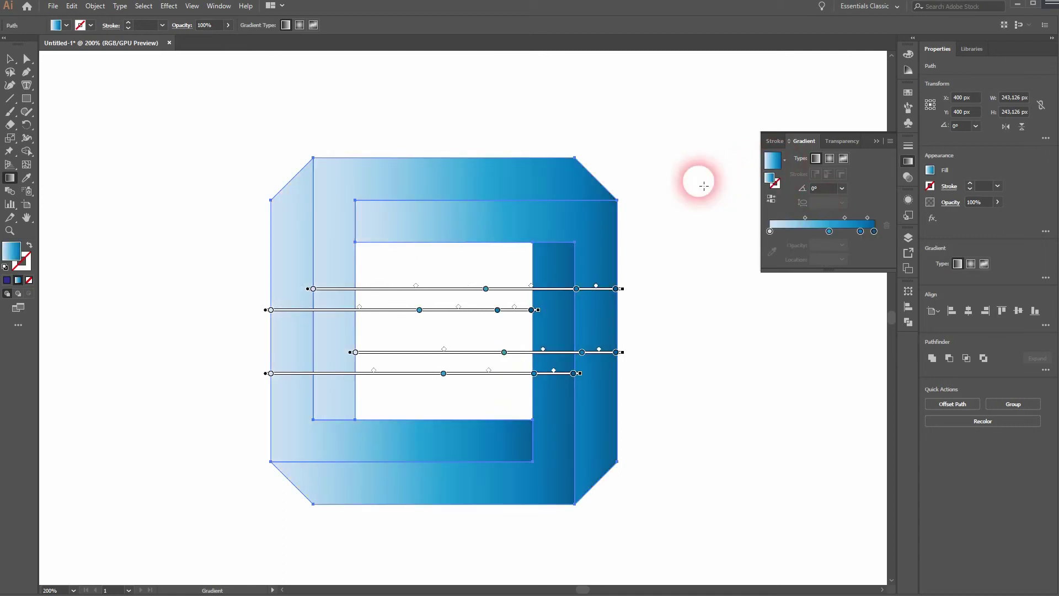
Redirect each L shape's gradient separately with the Gradient tool so the shading runs at different angles, and deselect the artwork
click(879, 140)
mouse_move(504, 287)
mouse_down()
mouse_move(486, 216)
mouse_move(463, 287)
mouse_up()
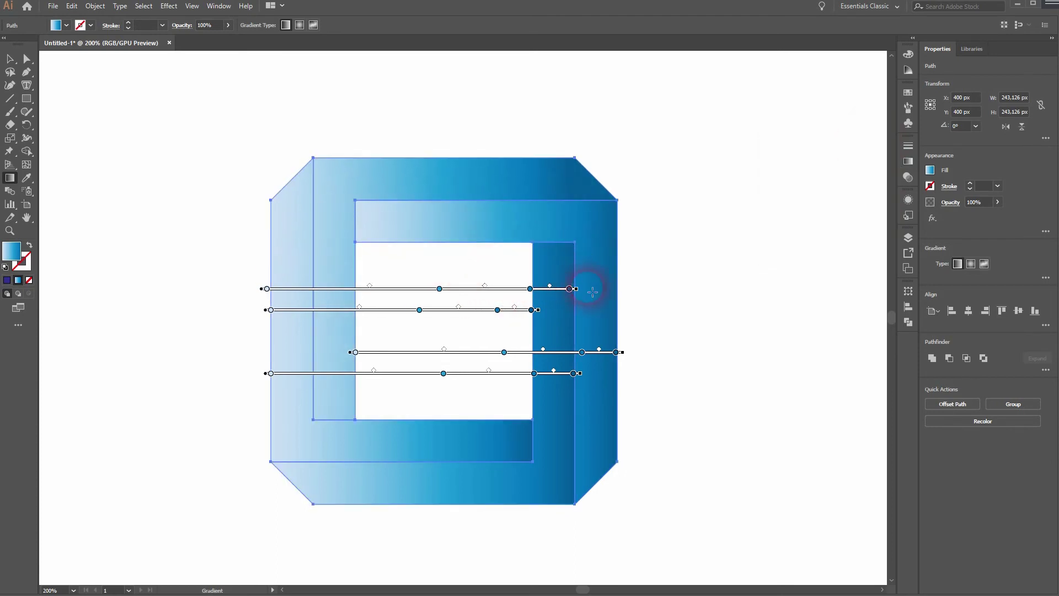
mouse_move(586, 296)
mouse_down()
mouse_move(539, 246)
mouse_move(255, 213)
mouse_move(307, 208)
mouse_move(294, 222)
mouse_move(442, 281)
mouse_up()
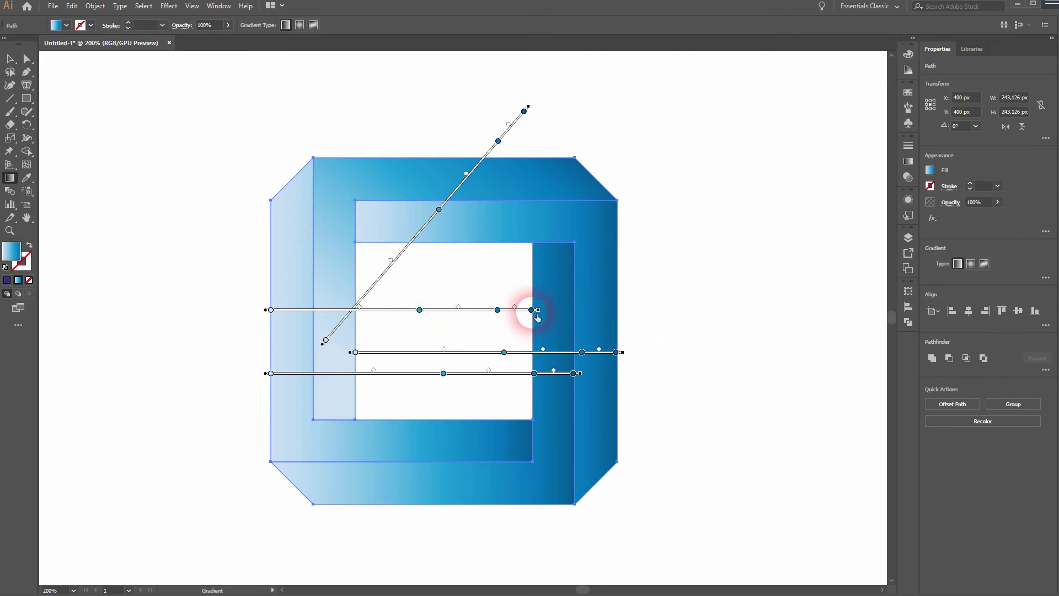
mouse_move(548, 319)
mouse_down()
mouse_move(538, 375)
mouse_move(474, 481)
mouse_move(530, 435)
mouse_move(514, 466)
mouse_move(367, 535)
mouse_move(287, 552)
mouse_move(383, 539)
mouse_move(295, 547)
mouse_up()
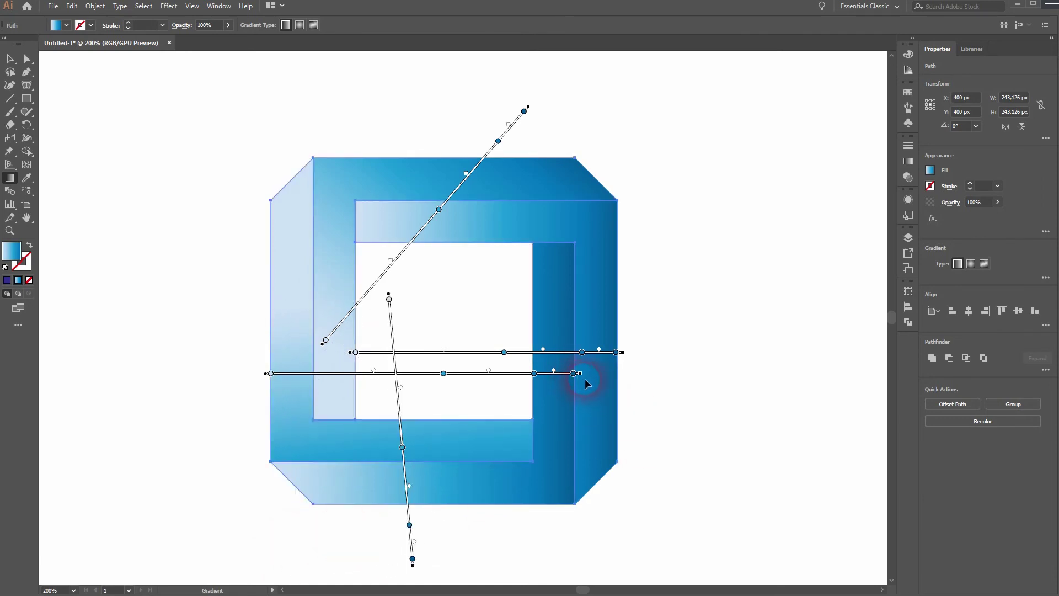
mouse_move(585, 379)
mouse_down()
mouse_move(534, 535)
mouse_move(666, 455)
mouse_move(513, 554)
mouse_up()
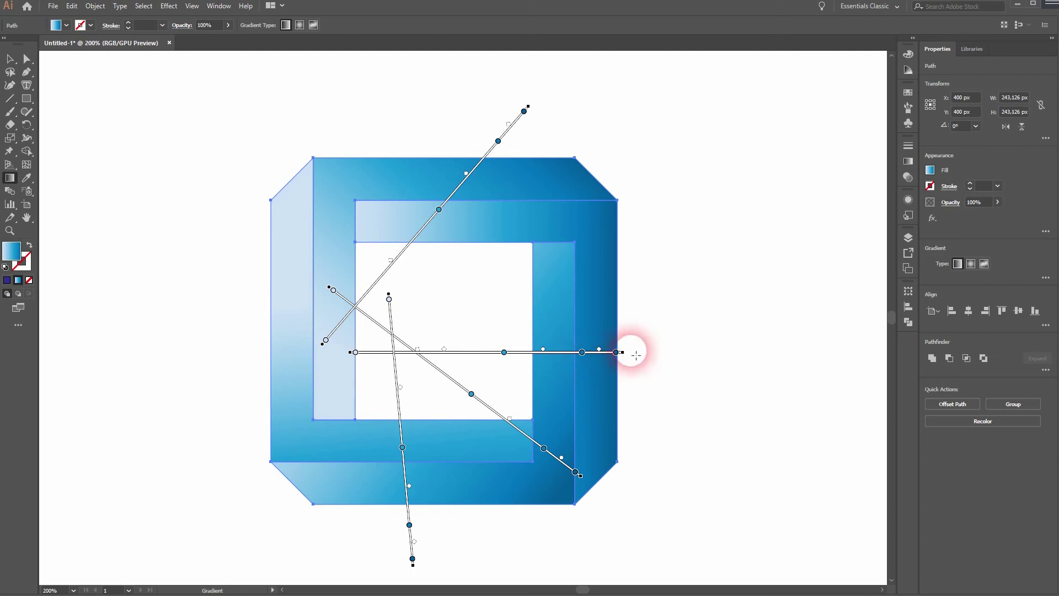
mouse_move(632, 356)
mouse_down()
mouse_move(620, 276)
mouse_move(598, 232)
mouse_move(378, 184)
mouse_move(260, 237)
mouse_move(327, 241)
mouse_move(365, 267)
mouse_up()
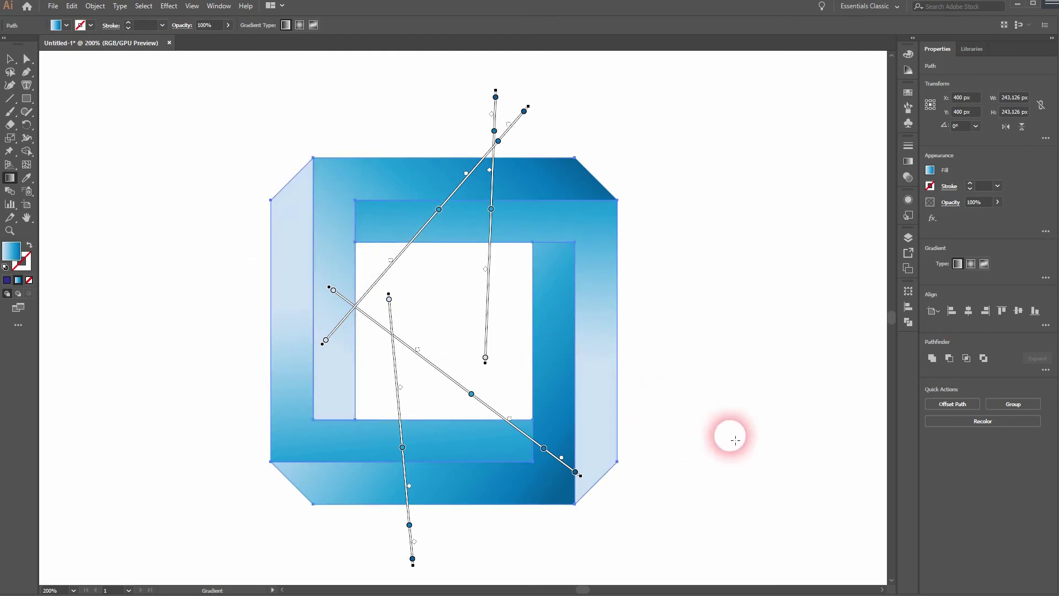
click(11, 60)
click(97, 268)
click(114, 381)
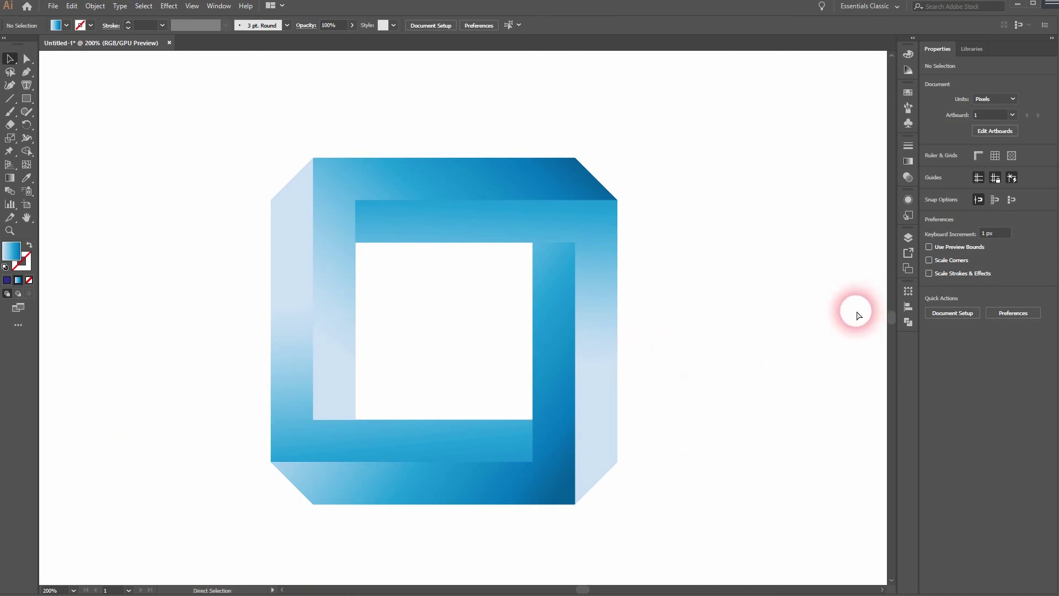
Undo the gradient adjustments and gradient fills on the four L shapes back to their flat colours, and deselect them
key(ctrl+z)
key(ctrl+z)
key(ctrl+z)
key(ctrl+z)
key(ctrl+z)
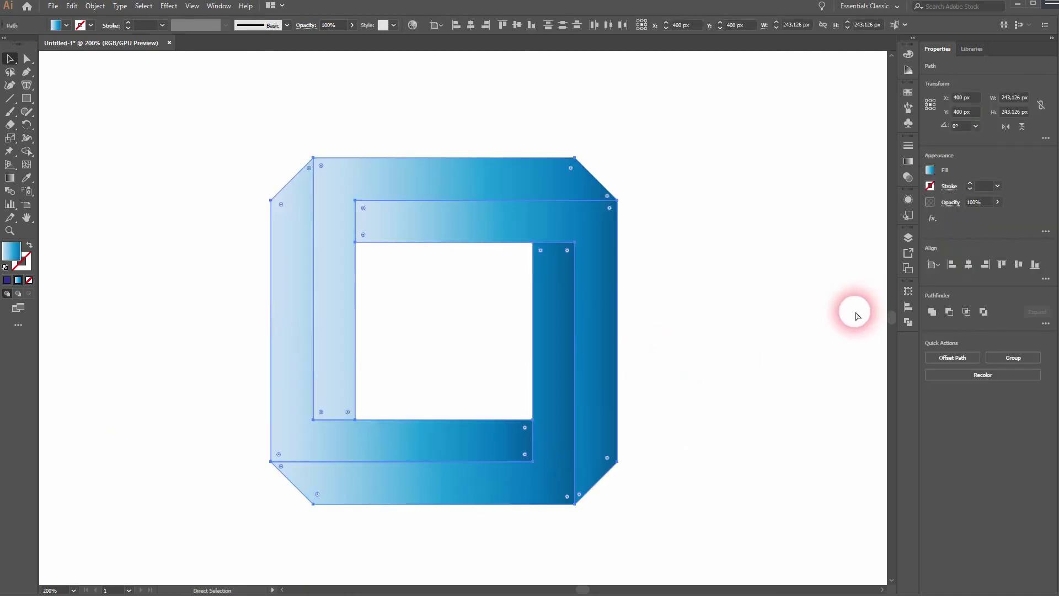
key(ctrl+z)
key(ctrl+z)
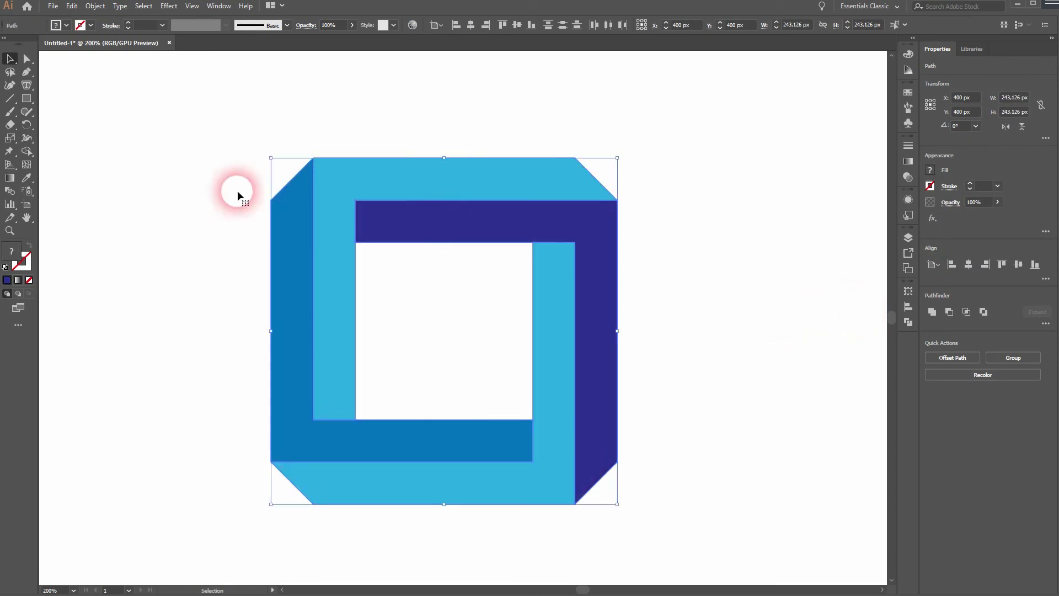
click(104, 260)
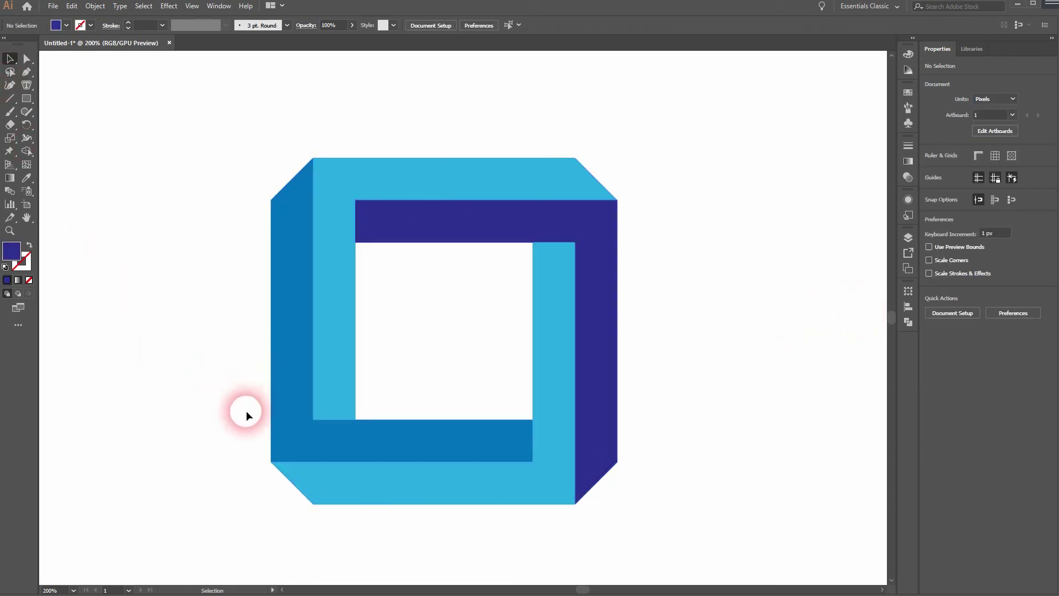
Group the four coloured L shapes and scale the group down slightly and proportionally about its centre
drag(213, 559, 678, 104)
right_click(555, 181)
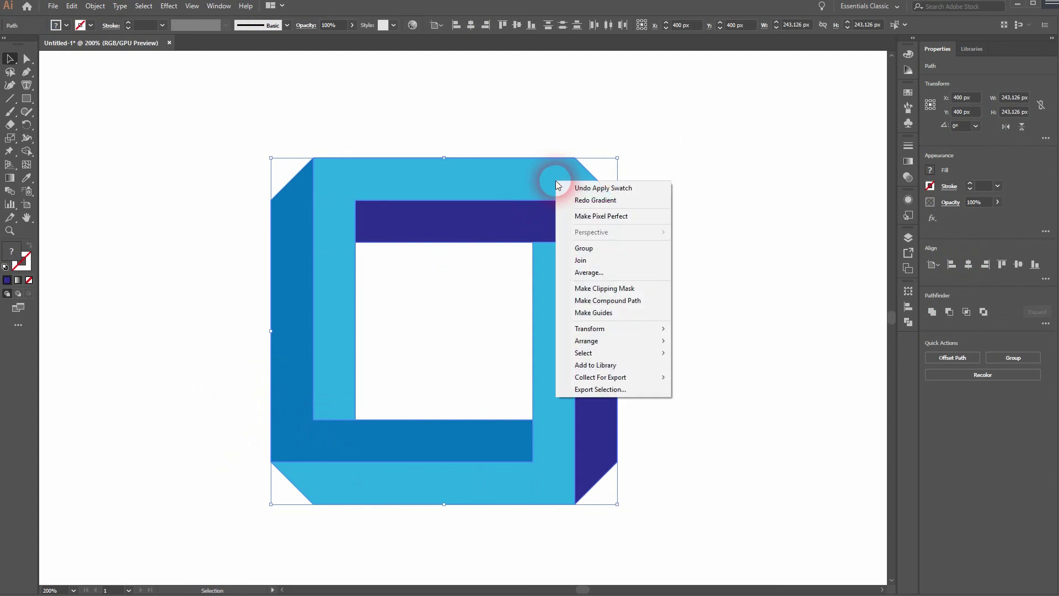
click(622, 251)
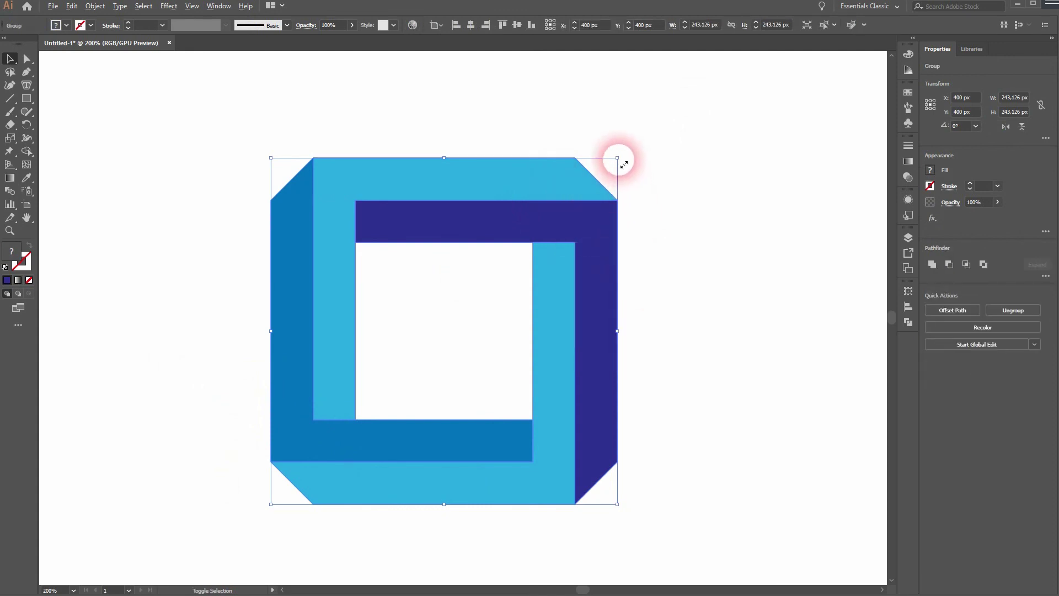
drag(624, 164, 605, 182)
click(677, 345)
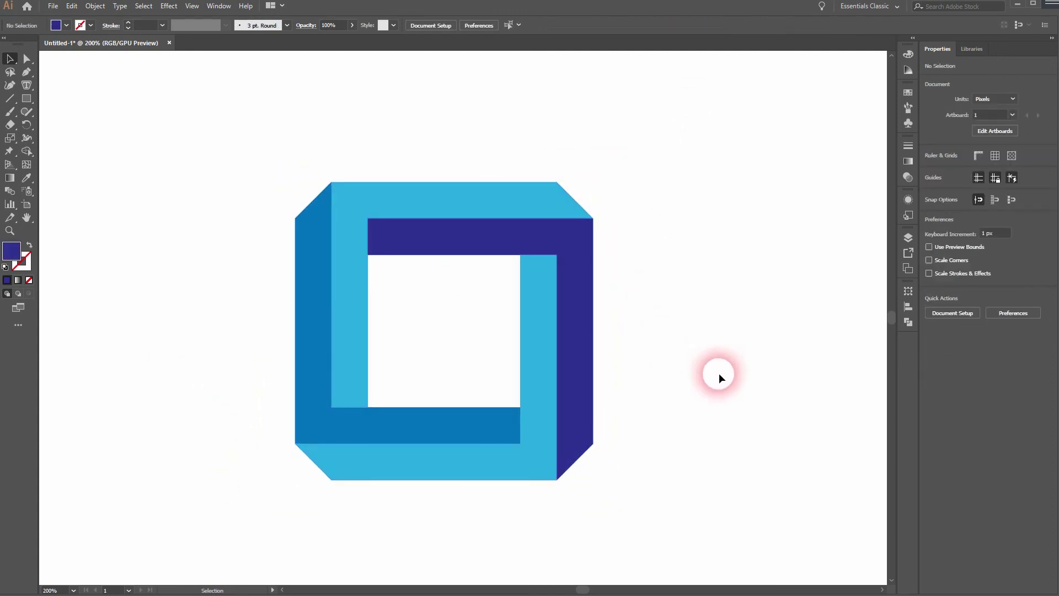